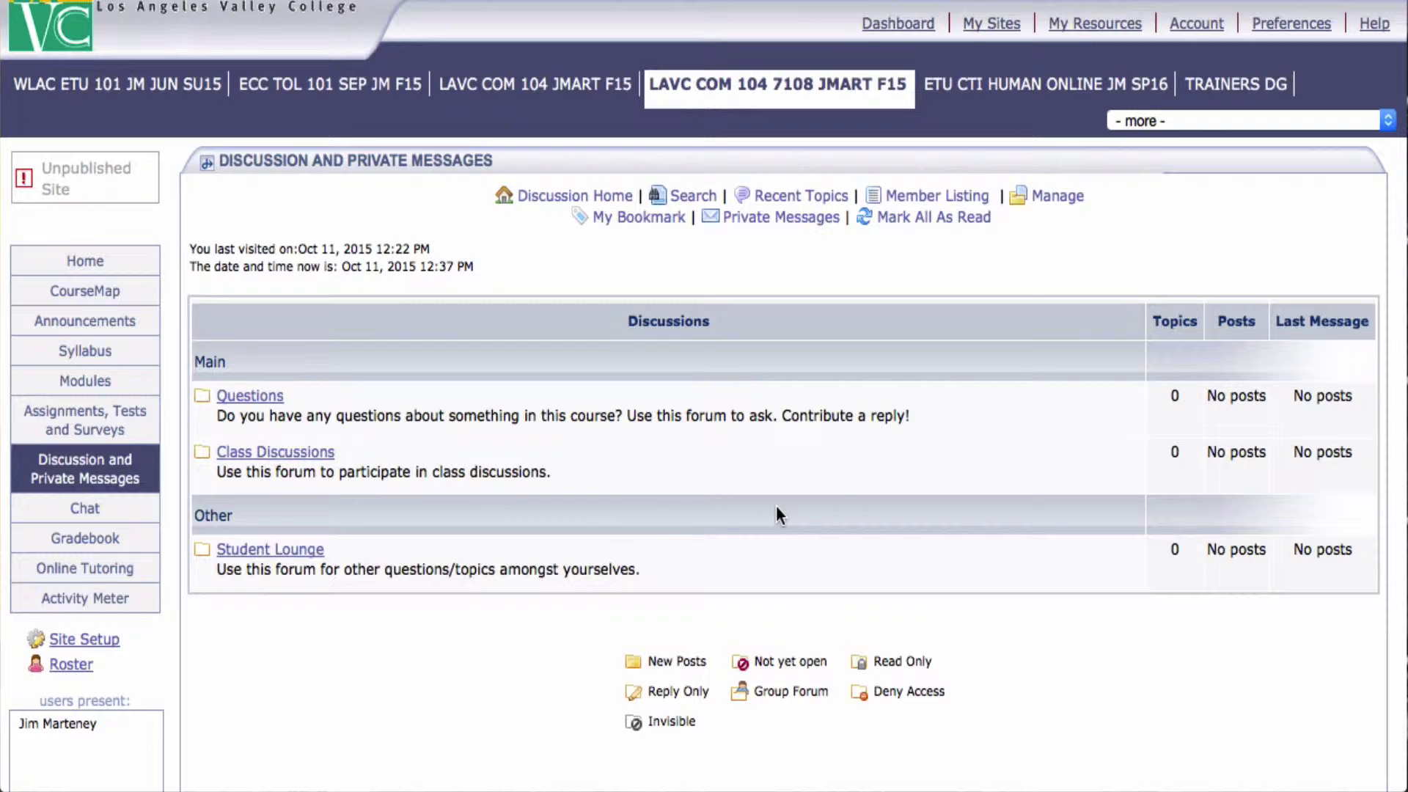
Step: Delete the Questions, Class Discussions and Student Lounge forums in Manage Forums
click(1061, 198)
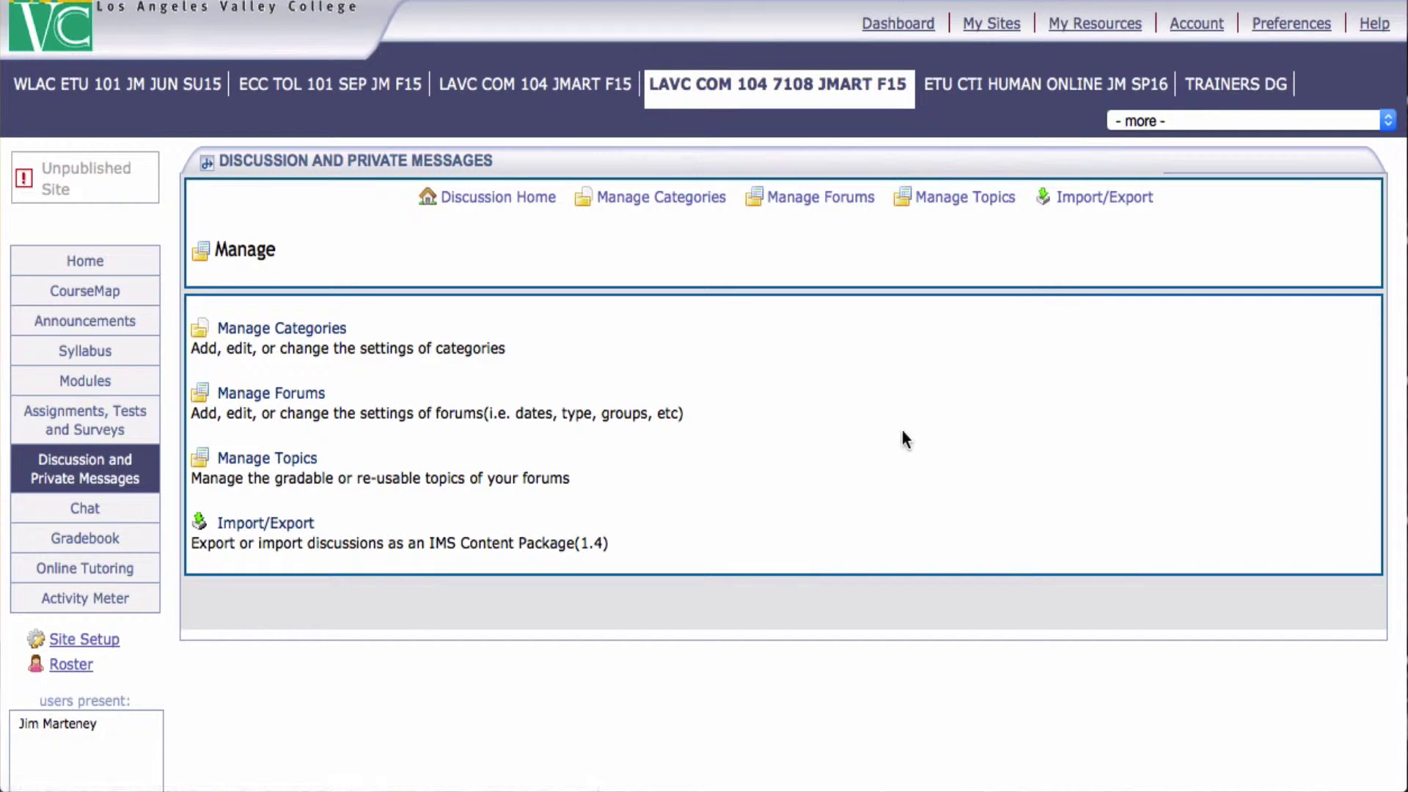
click(276, 397)
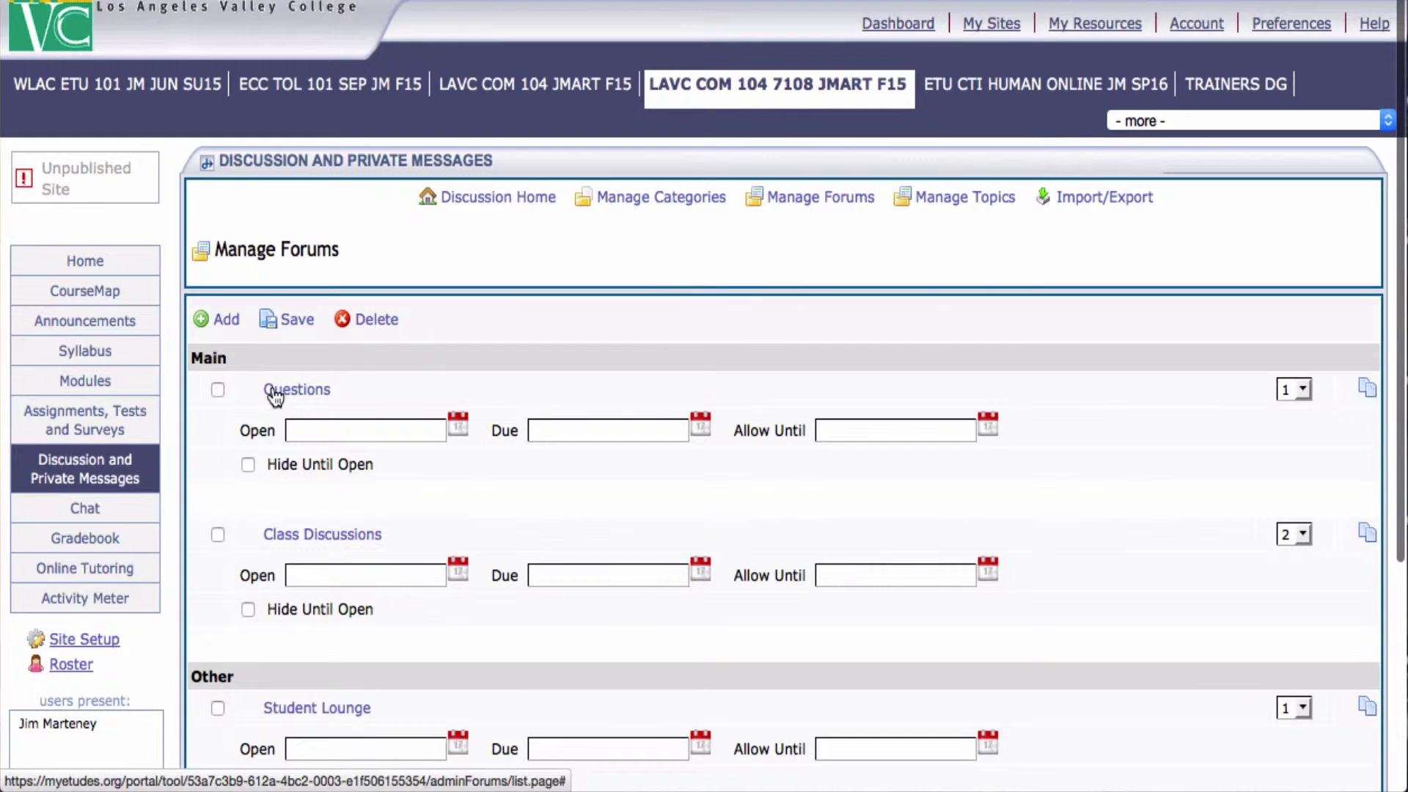
scroll(201, 469, down, 2)
scroll(201, 463, down, 1)
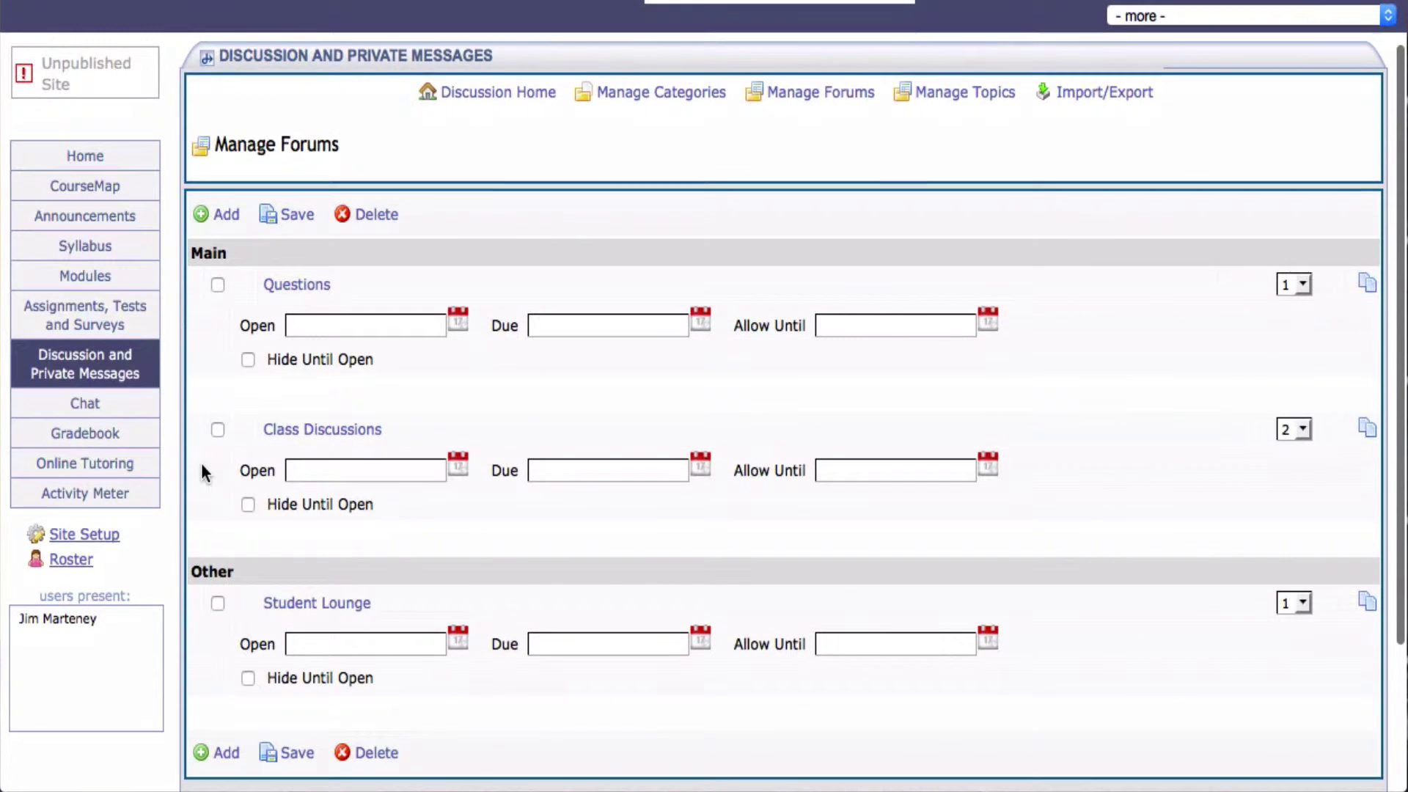
click(218, 285)
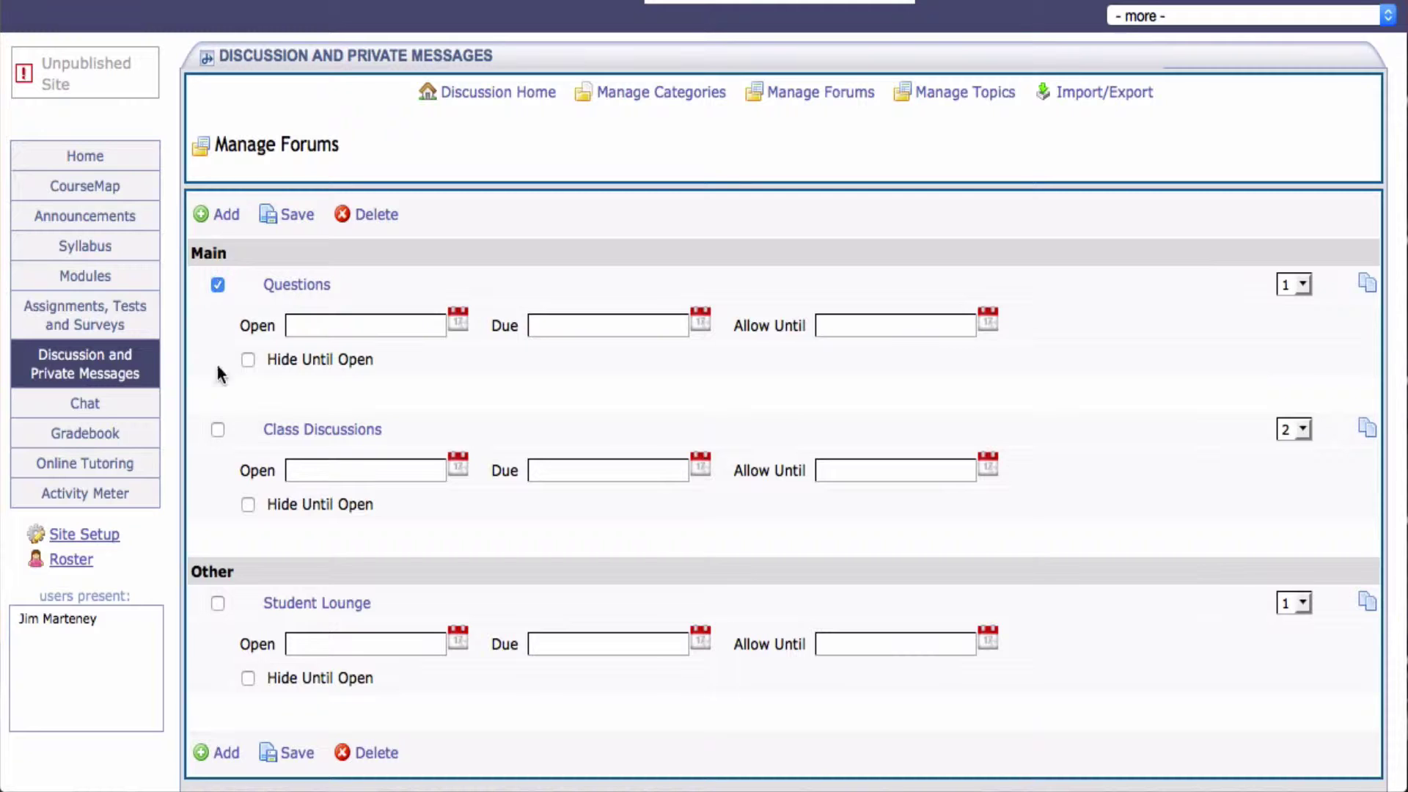
click(217, 431)
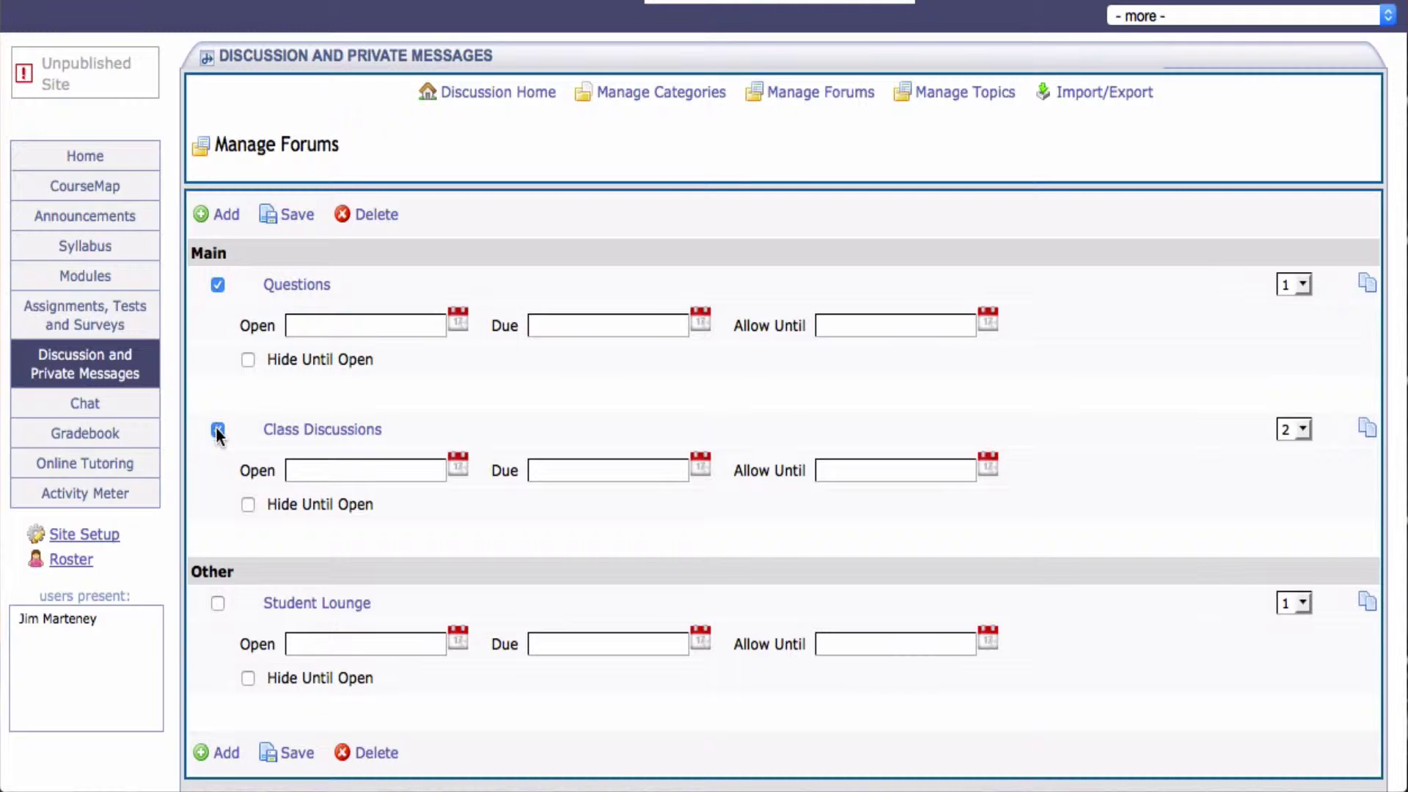
click(218, 604)
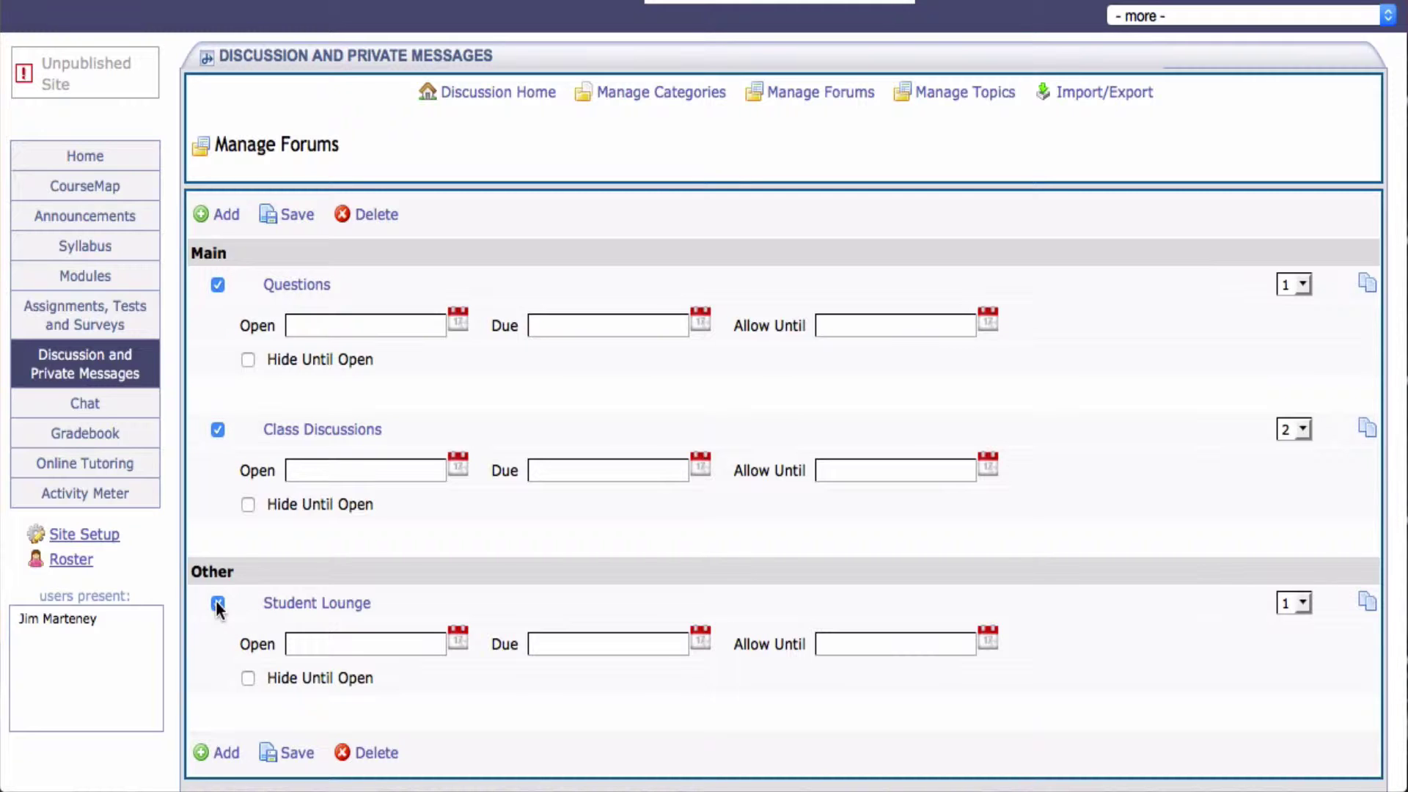
click(374, 215)
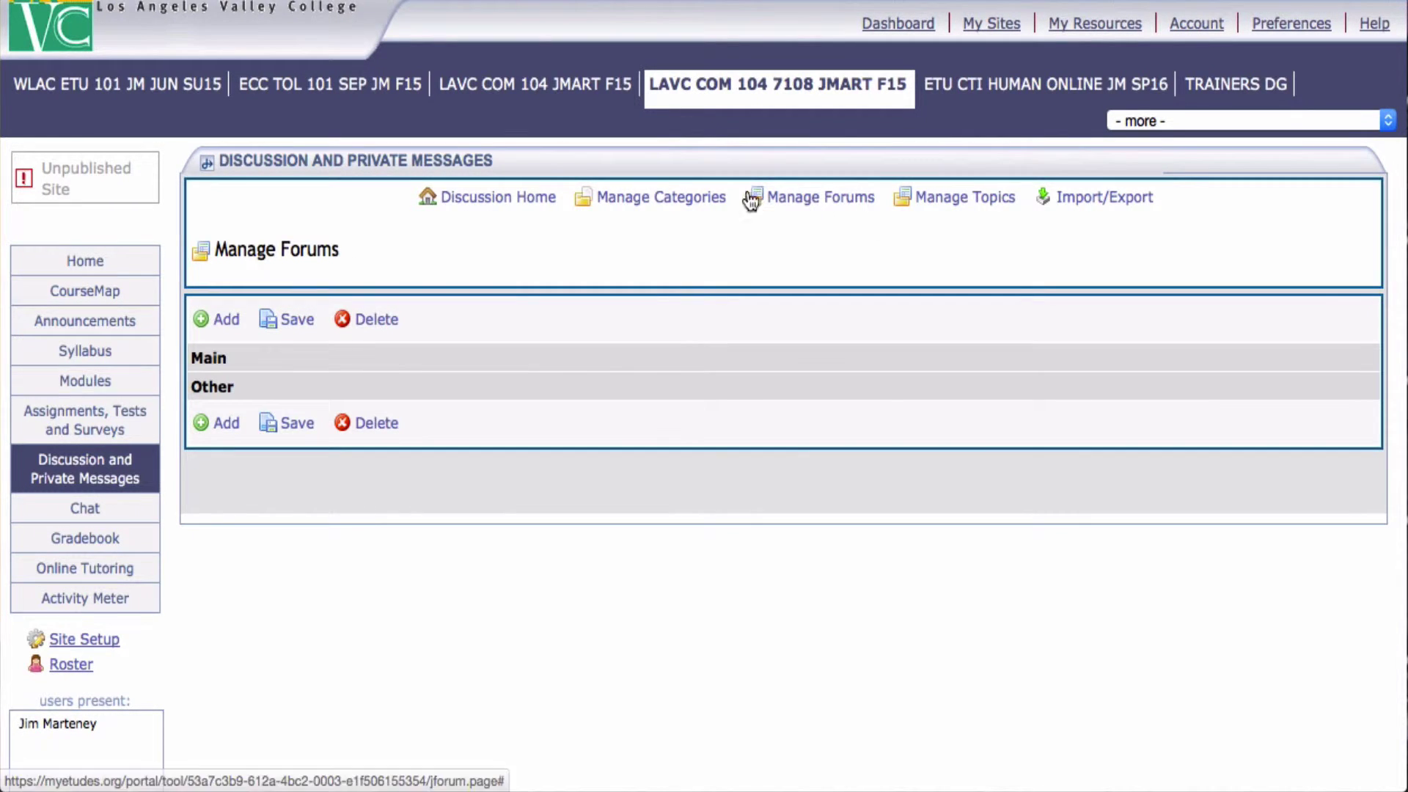
Step: Delete the Main and Other categories, then return to Discussion Home
click(662, 203)
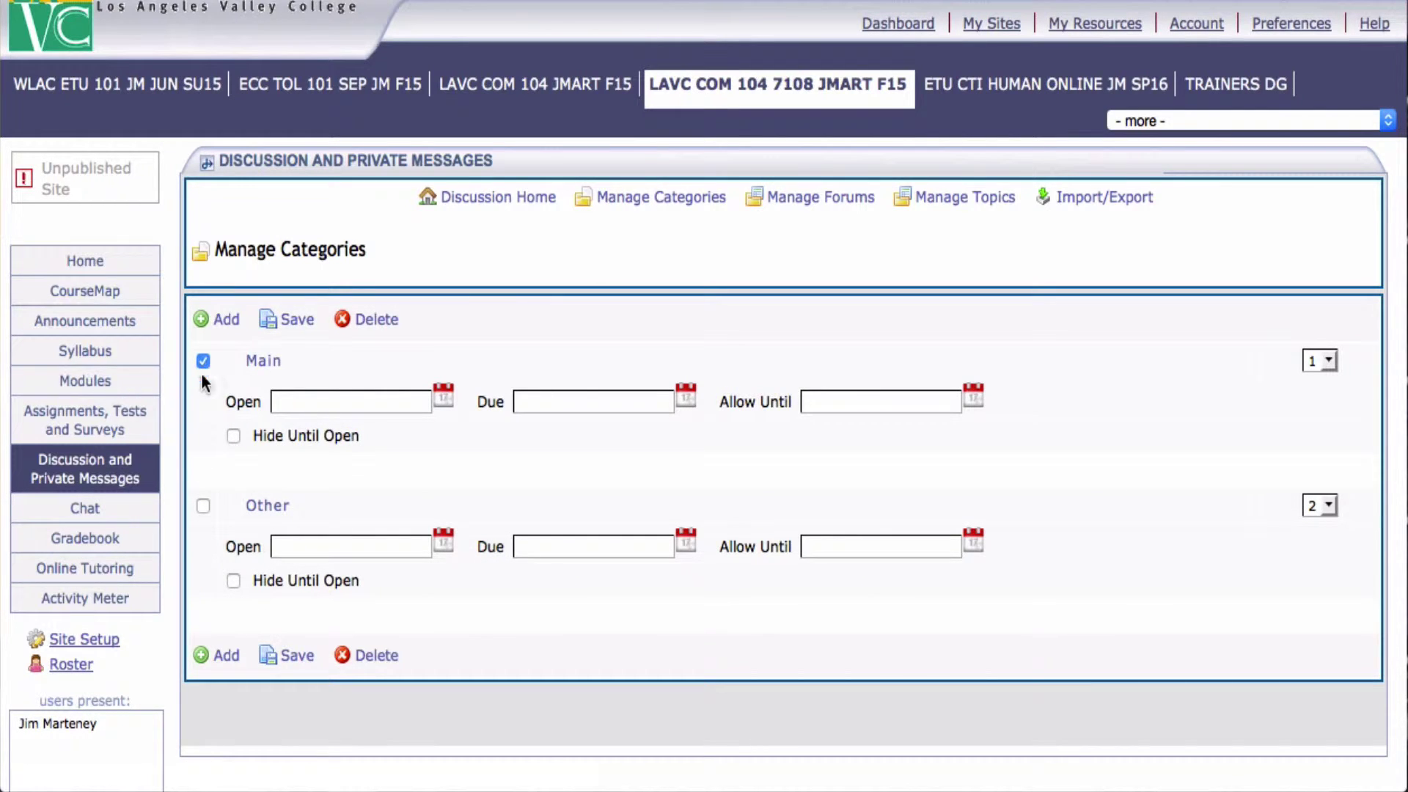
click(203, 506)
click(373, 321)
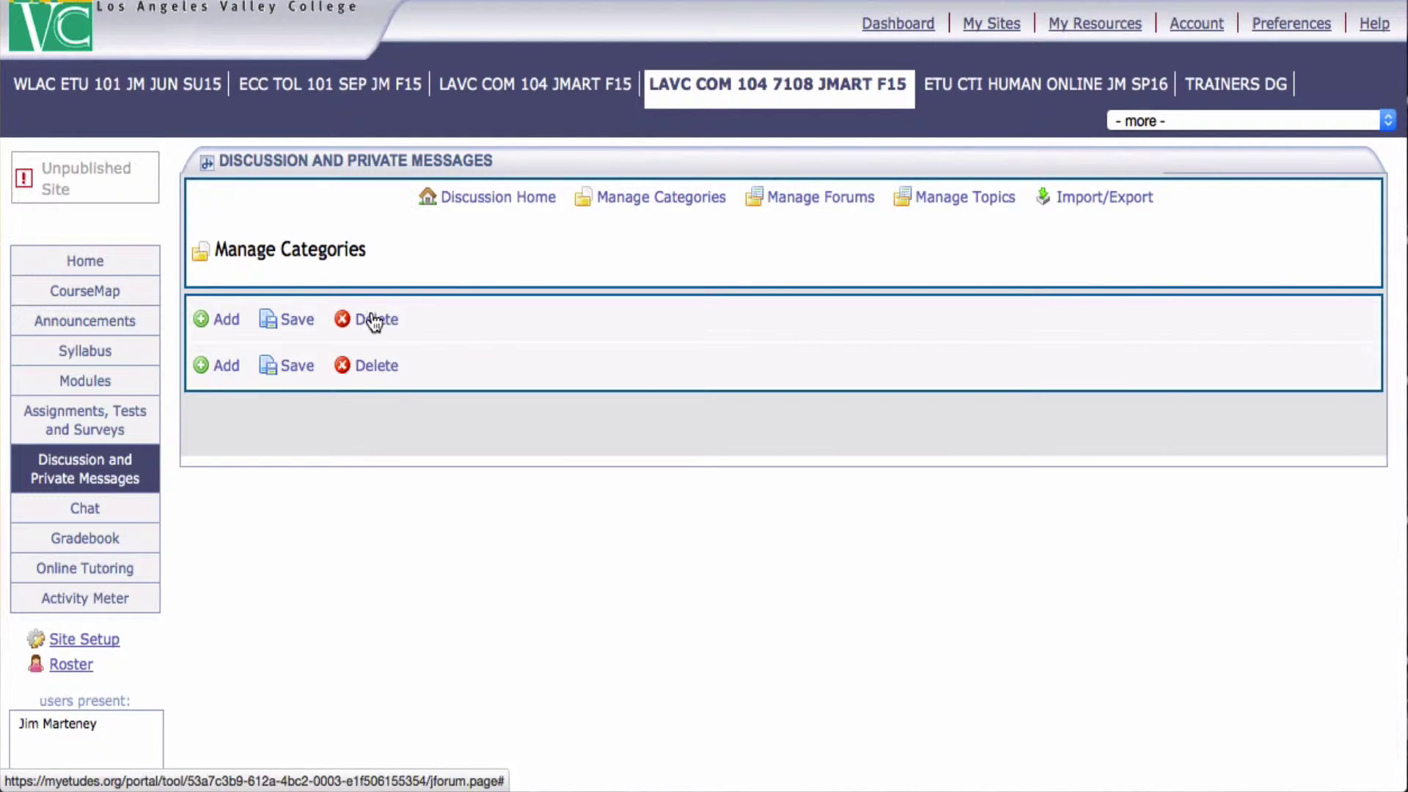
click(487, 205)
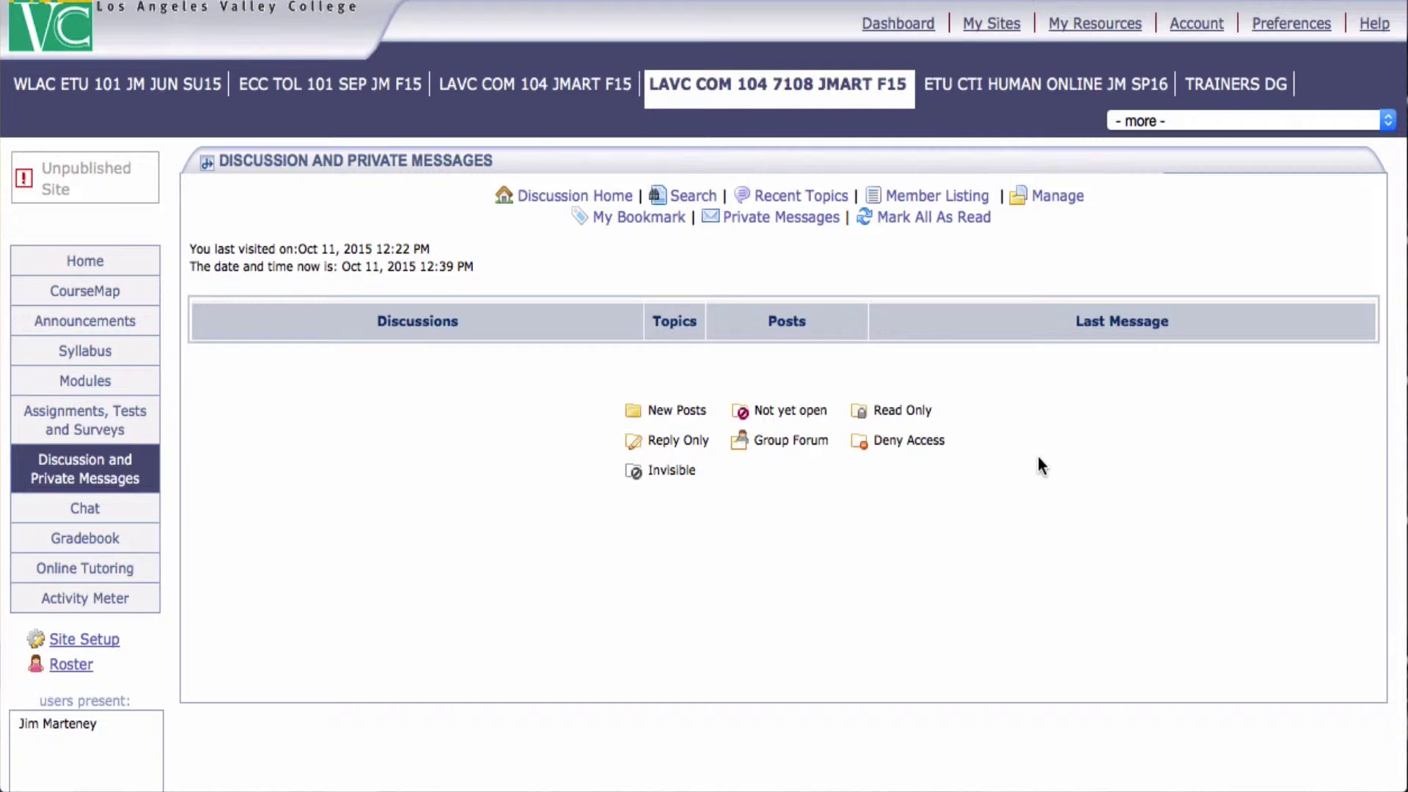
Step: Add and save a new category named 'Introduction to the Class' in Manage Categories
click(1065, 204)
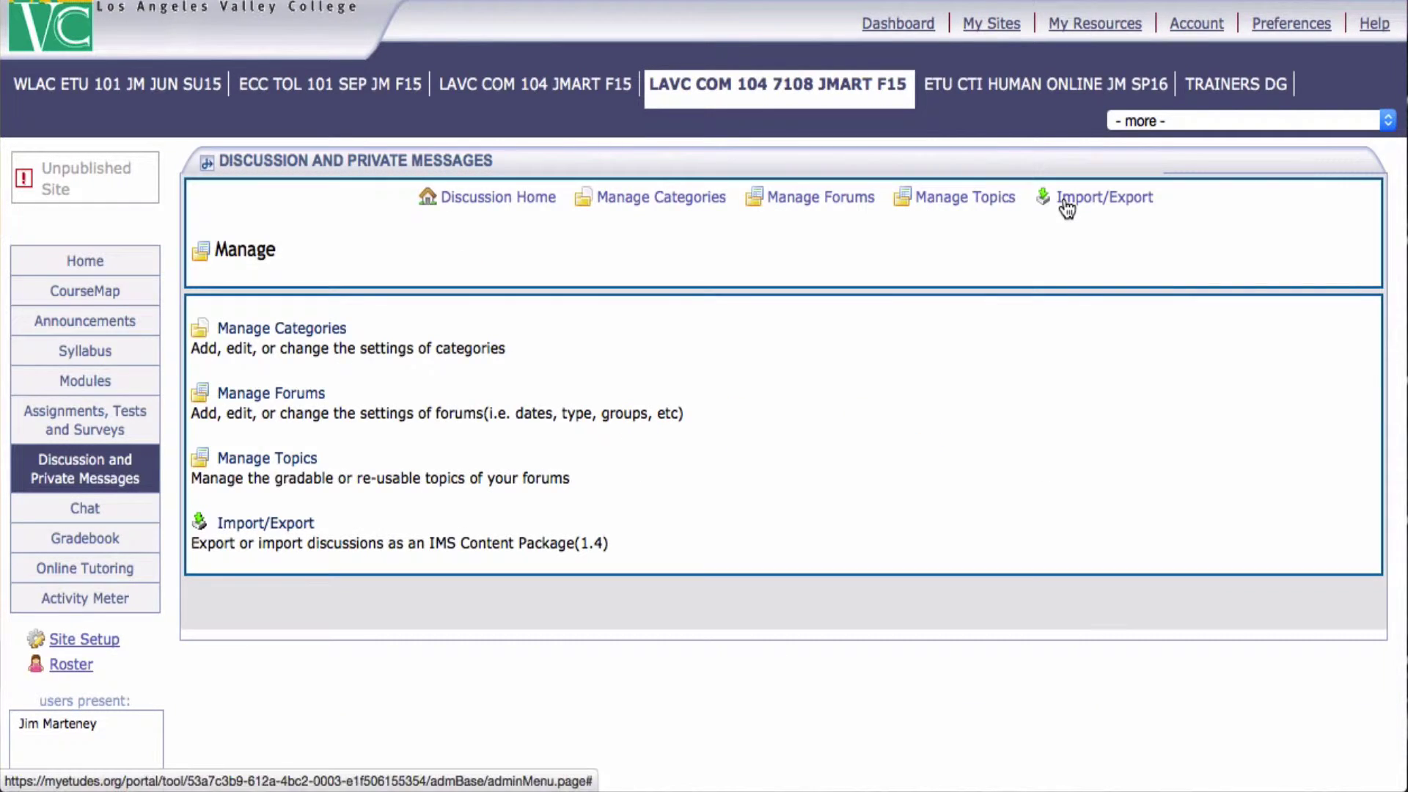
click(252, 331)
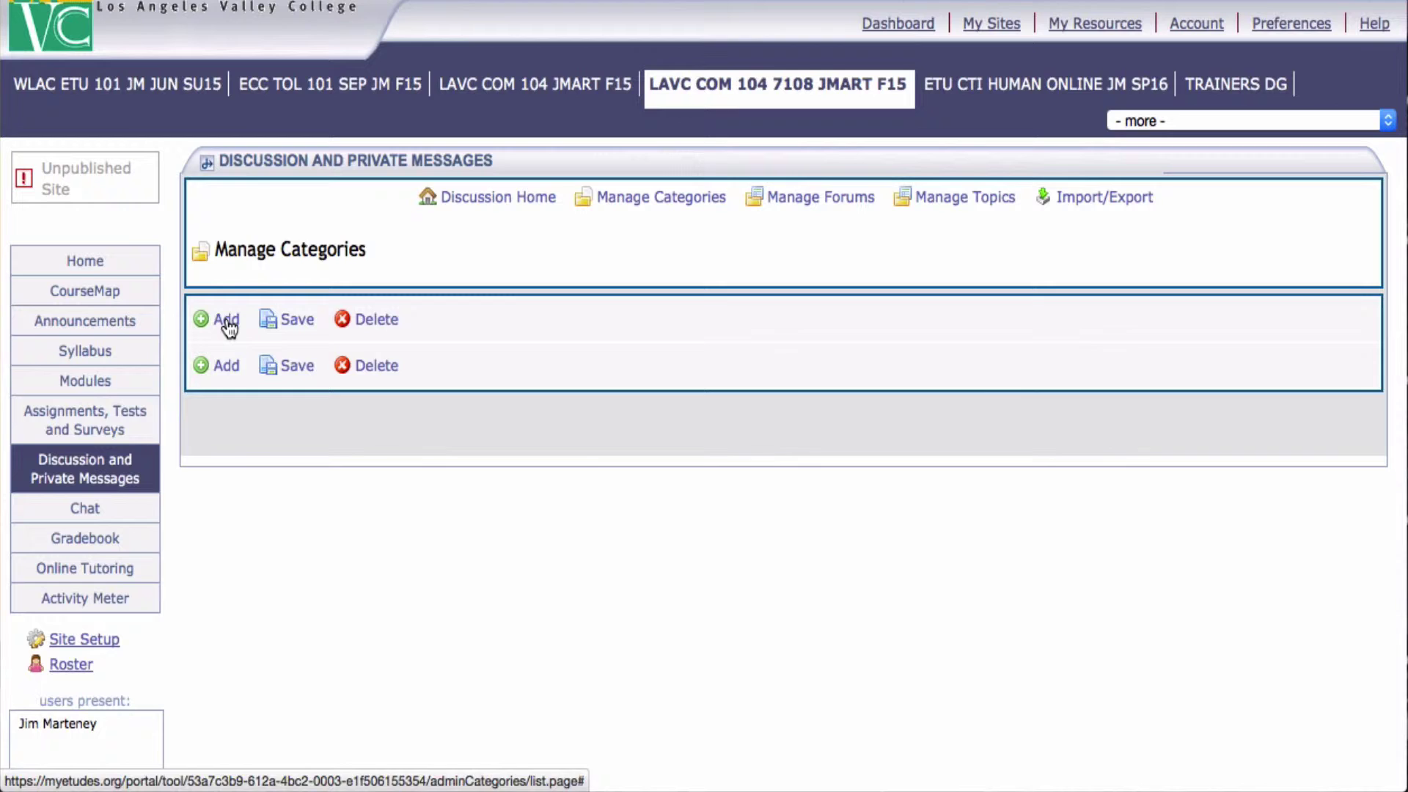
click(228, 323)
click(518, 358)
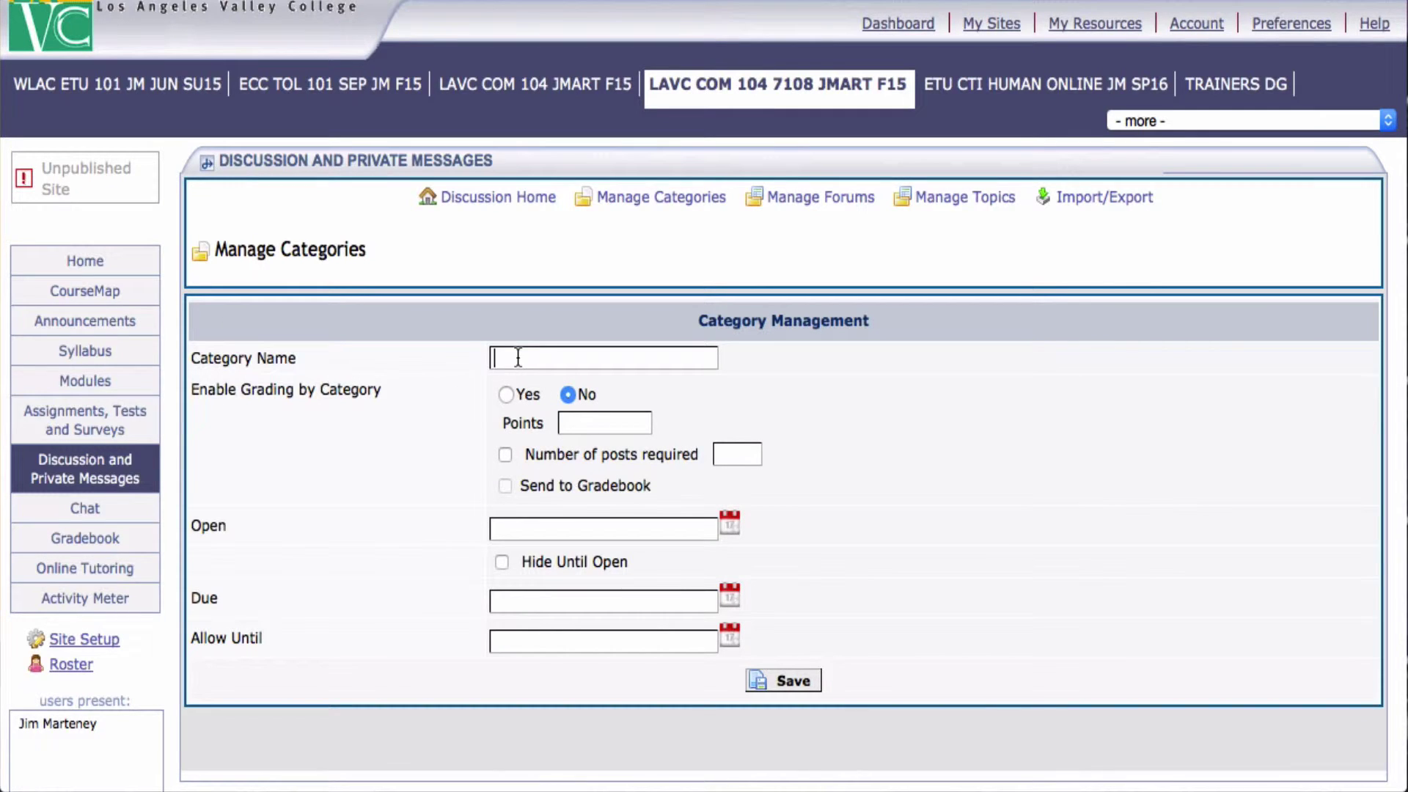
text(Introduction to the Class)
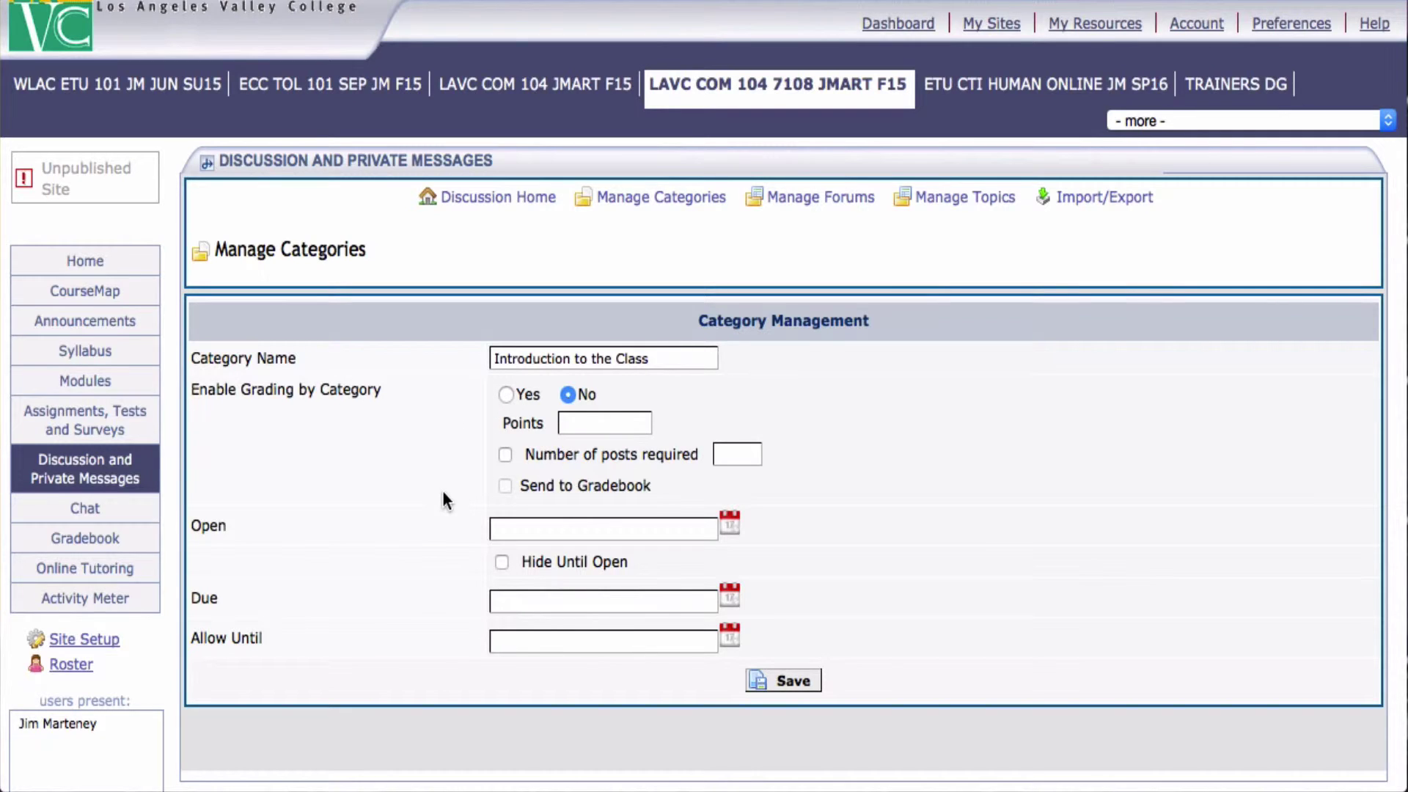
click(782, 681)
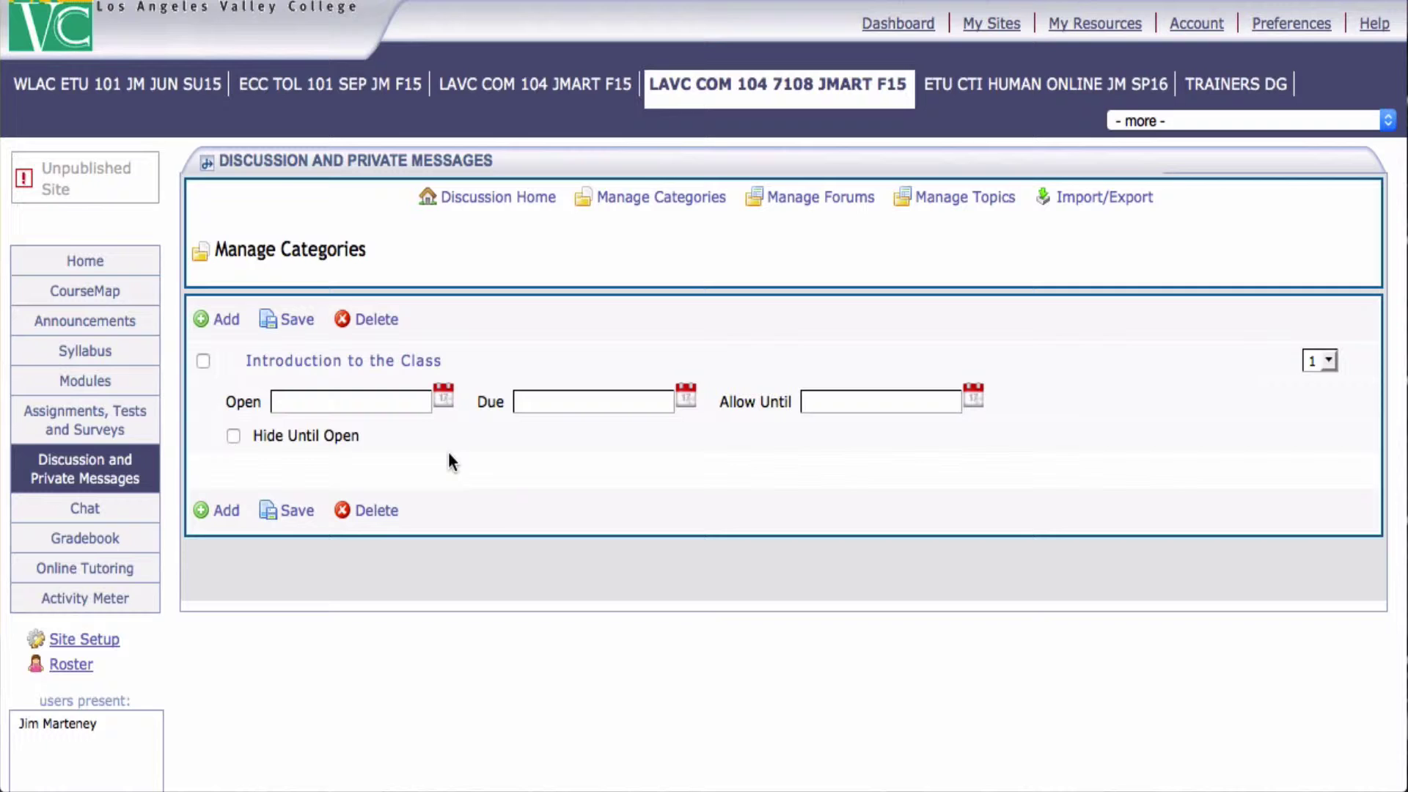
Step: Start a new forum named 'Class Introductions' in the 'Introduction to the Class' category
click(813, 207)
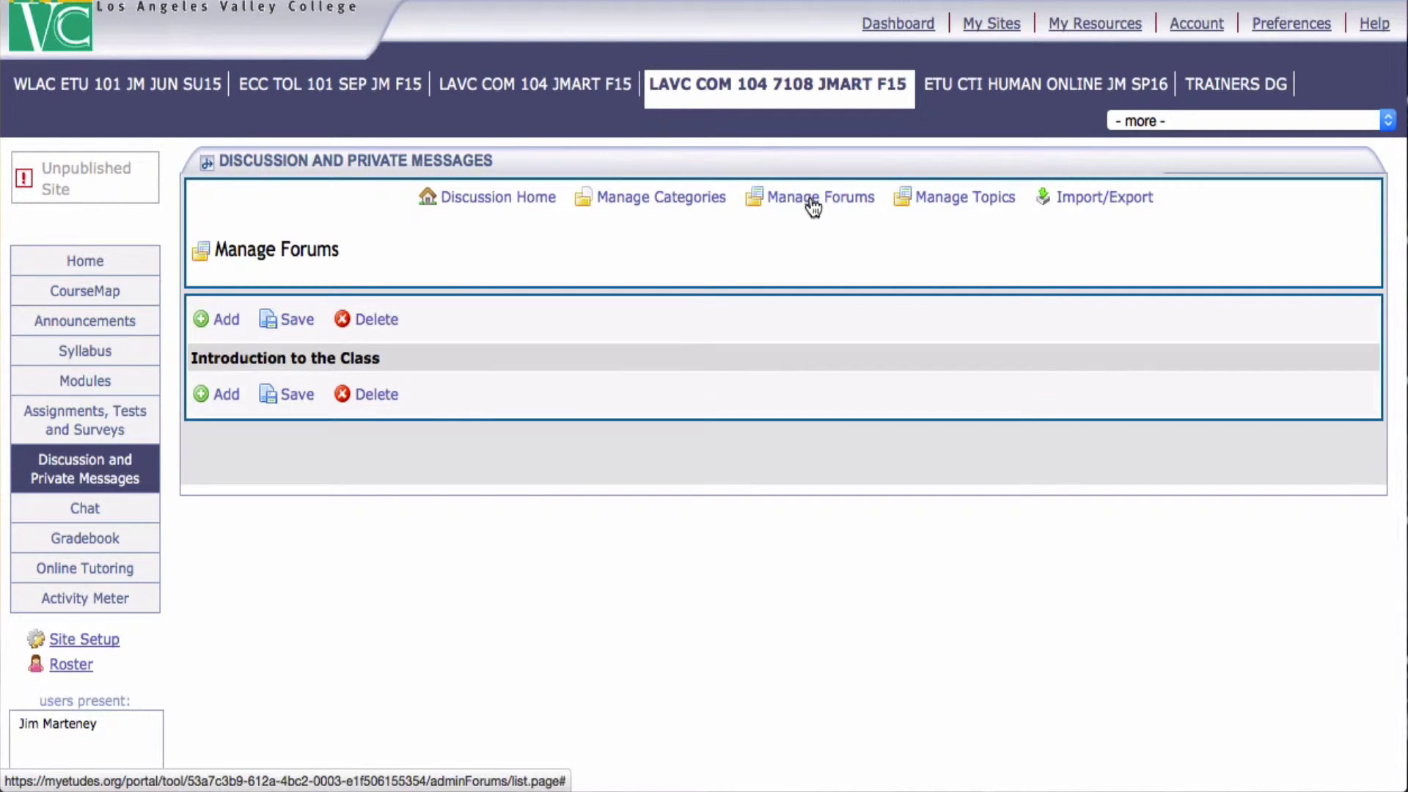
click(224, 327)
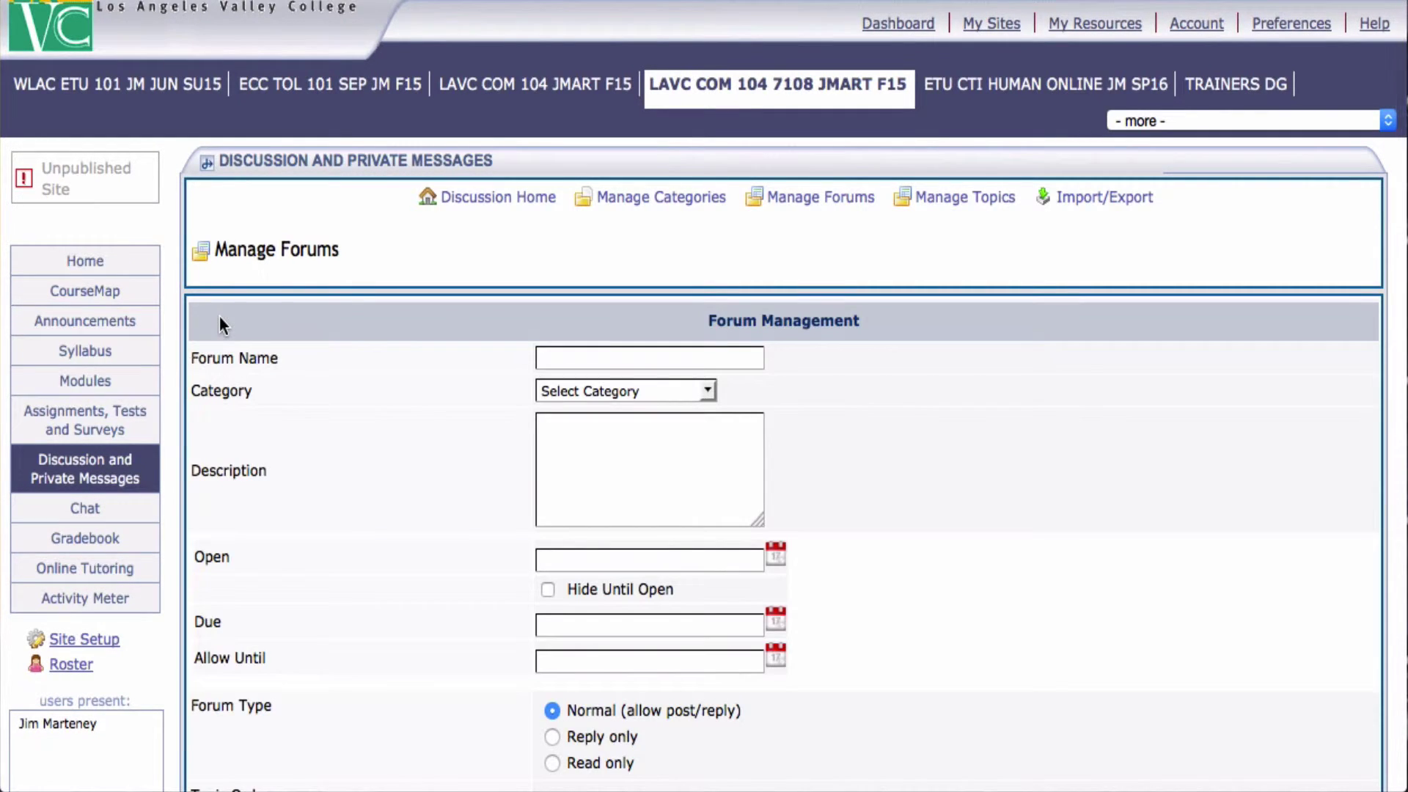
click(560, 359)
text(Class)
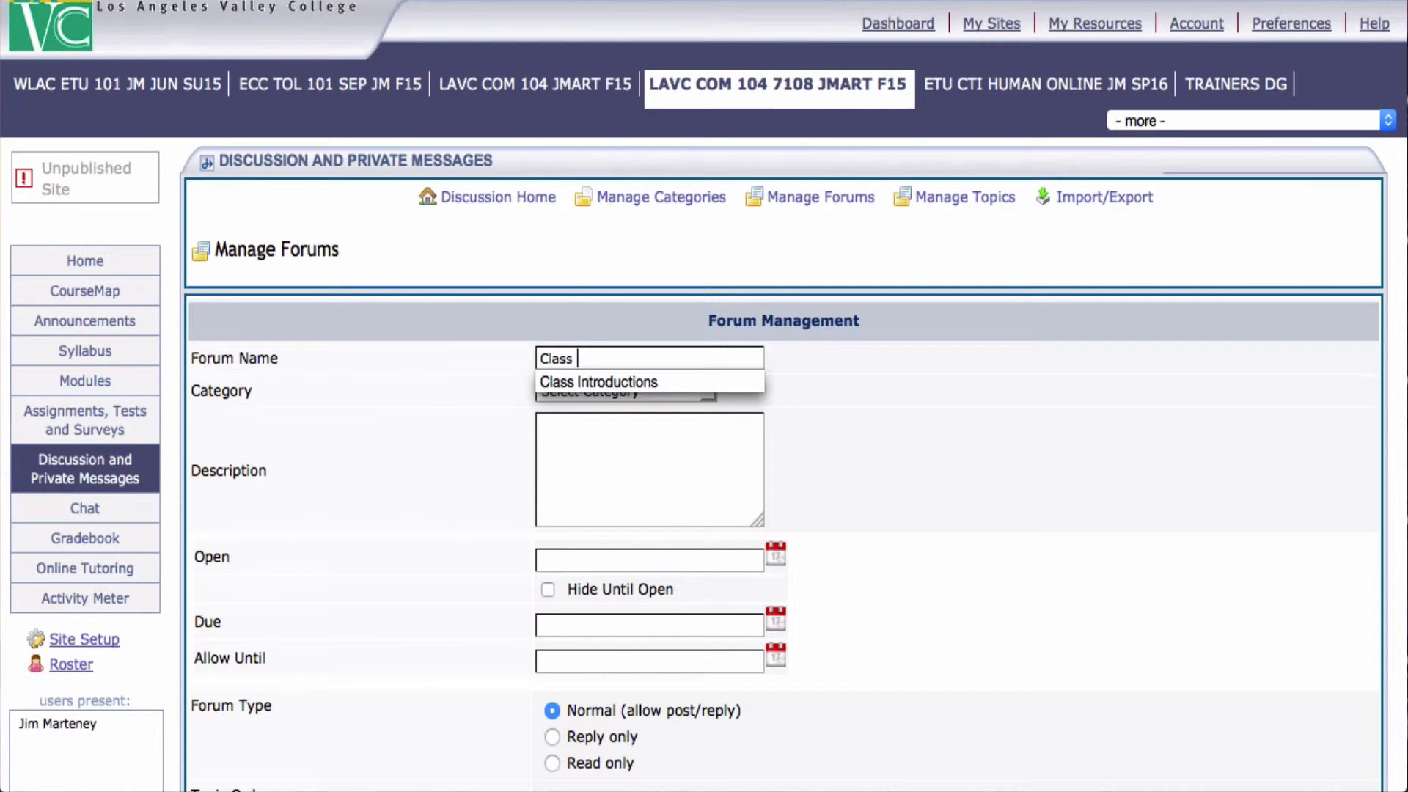
click(636, 385)
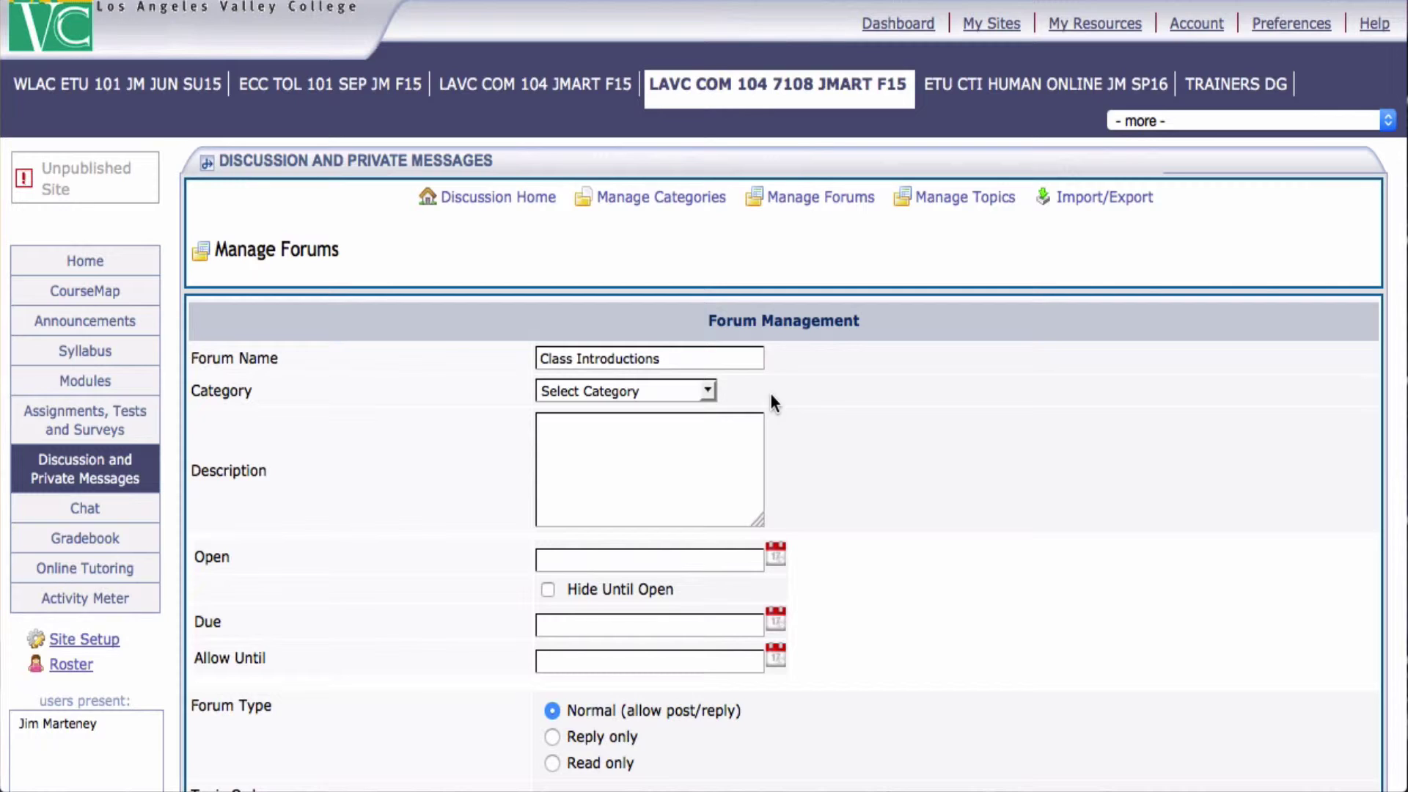
click(709, 395)
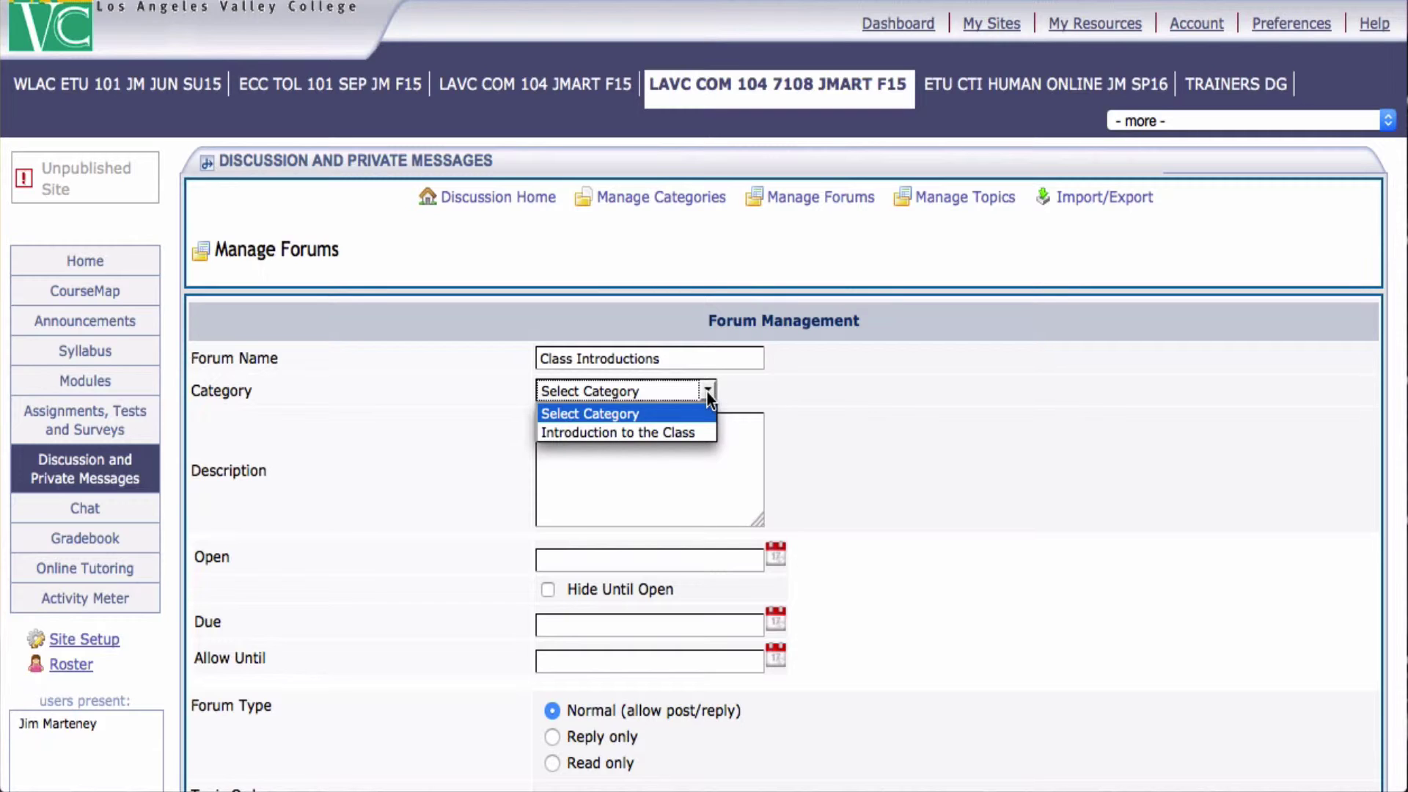
click(610, 433)
Step: Turn on Enable Post Starring for the Reply only forum
scroll(824, 509, down, 2)
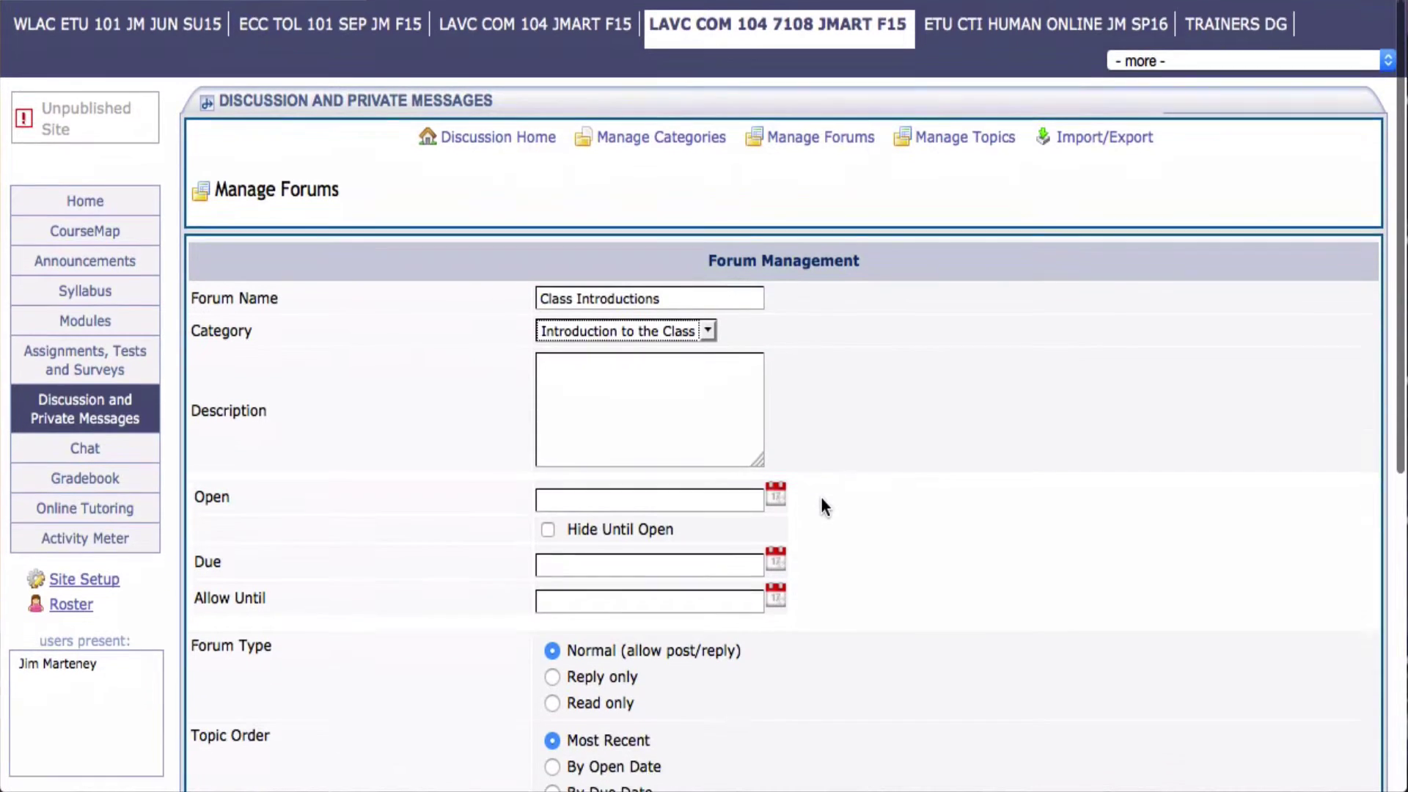
scroll(824, 506, down, 5)
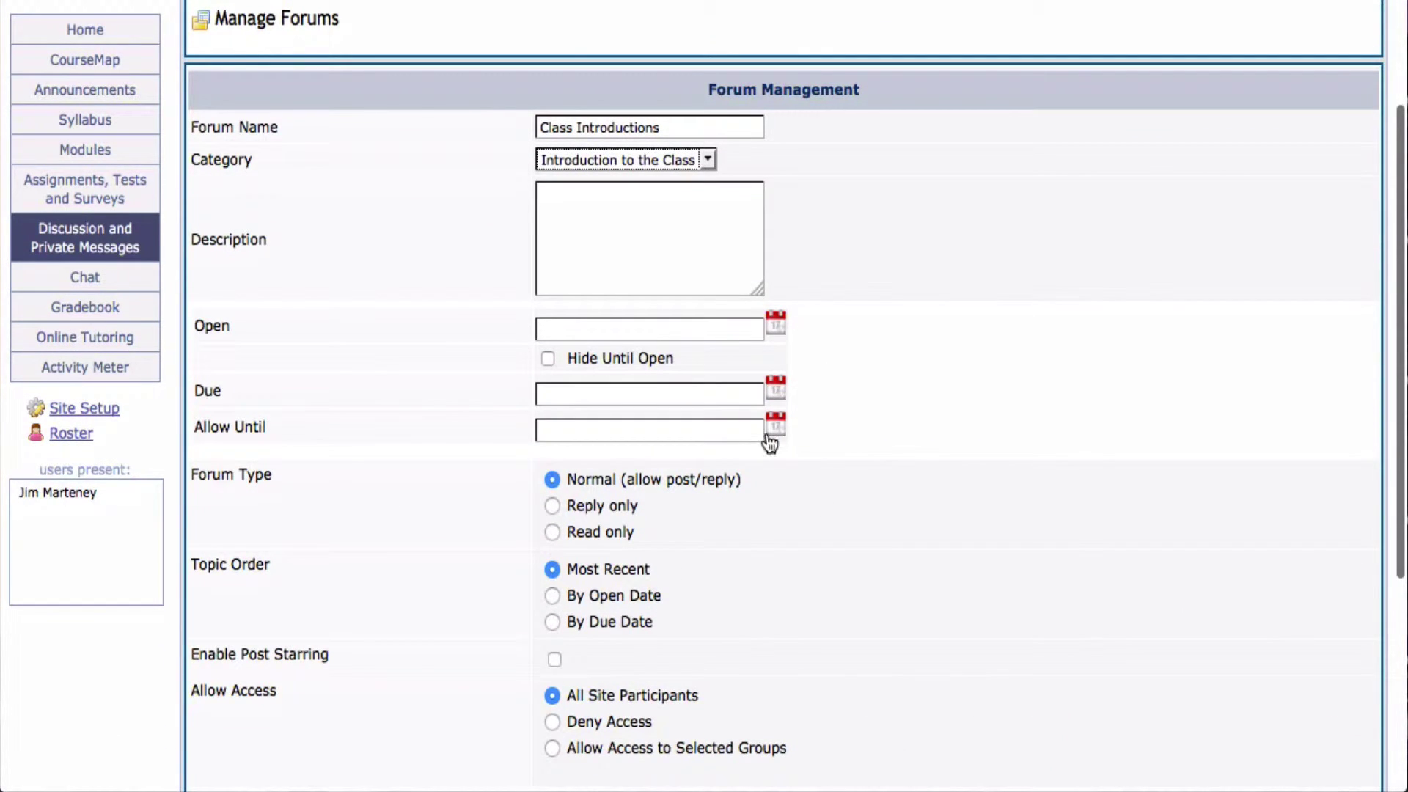
scroll(856, 504, down, 6)
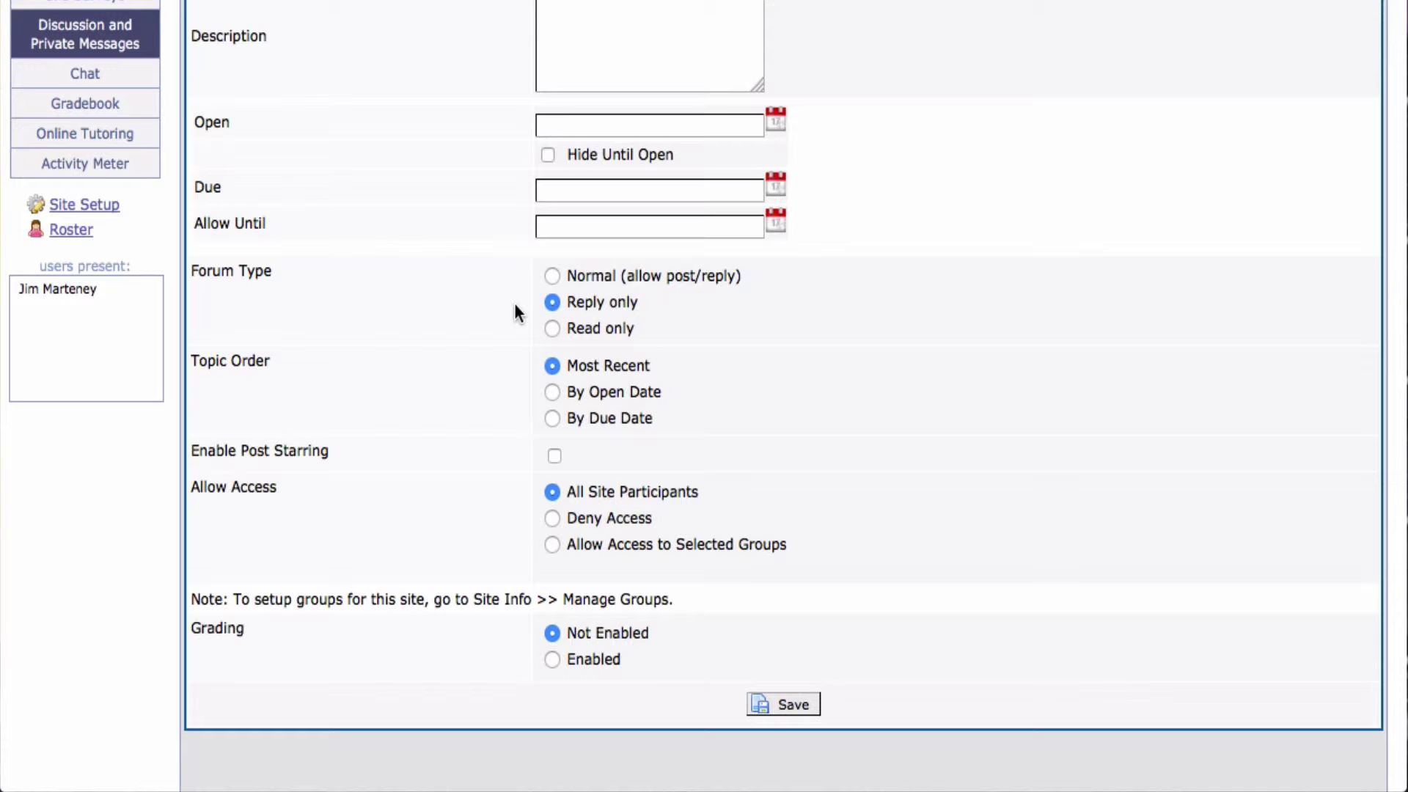
scroll(514, 305, down, 3)
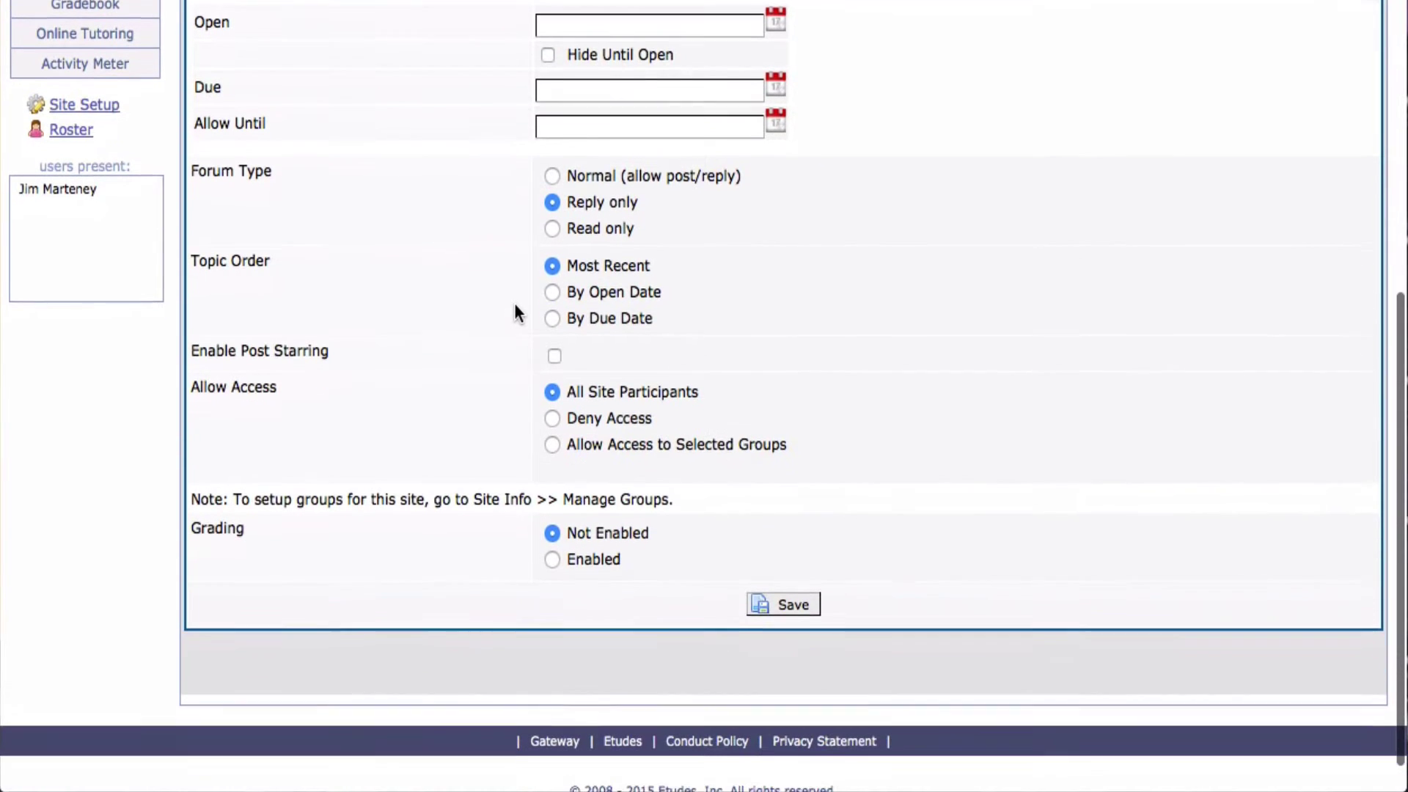
scroll(484, 293, down, 1)
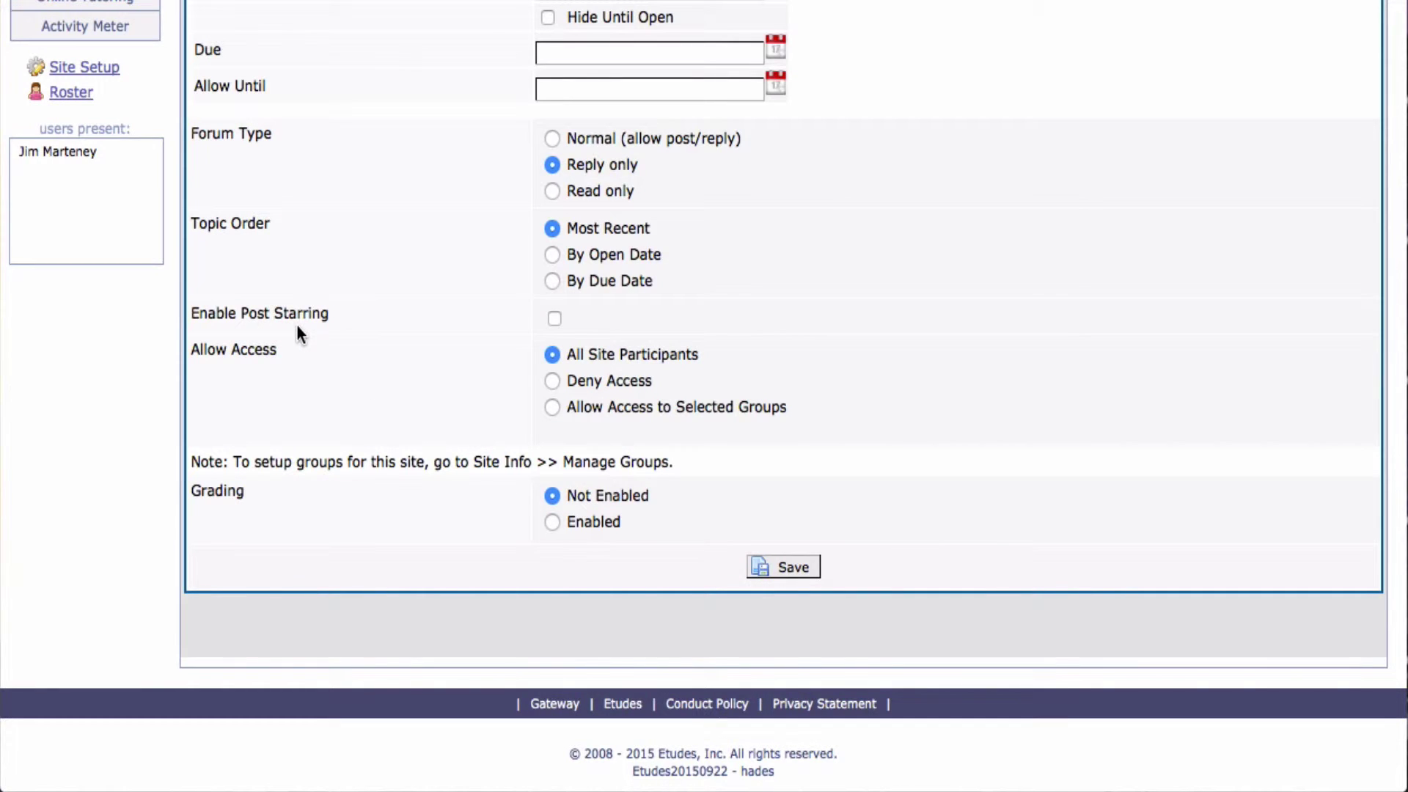
click(552, 320)
scroll(499, 418, up, 1)
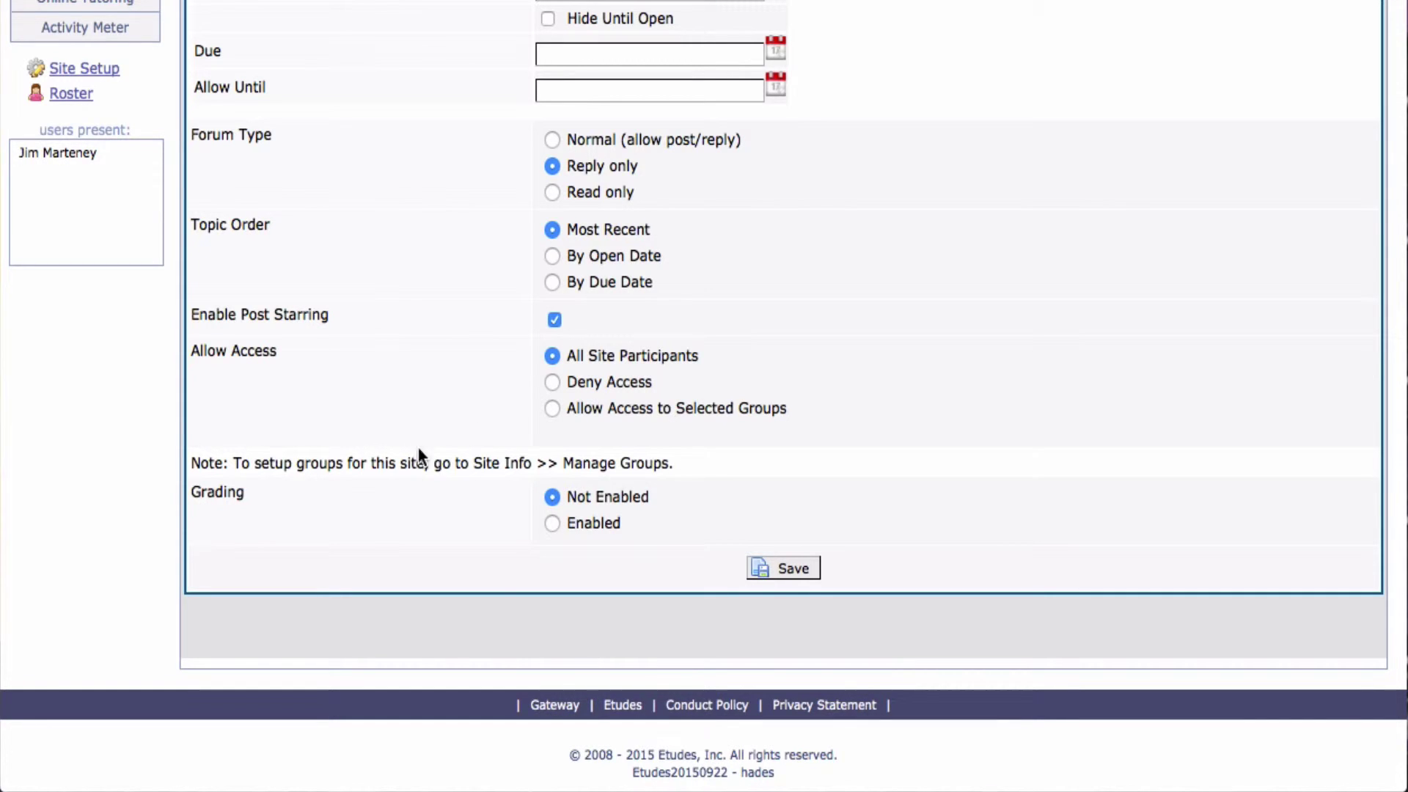
Step: Enable grading by forum worth 20 points, requiring 3 posts
click(552, 523)
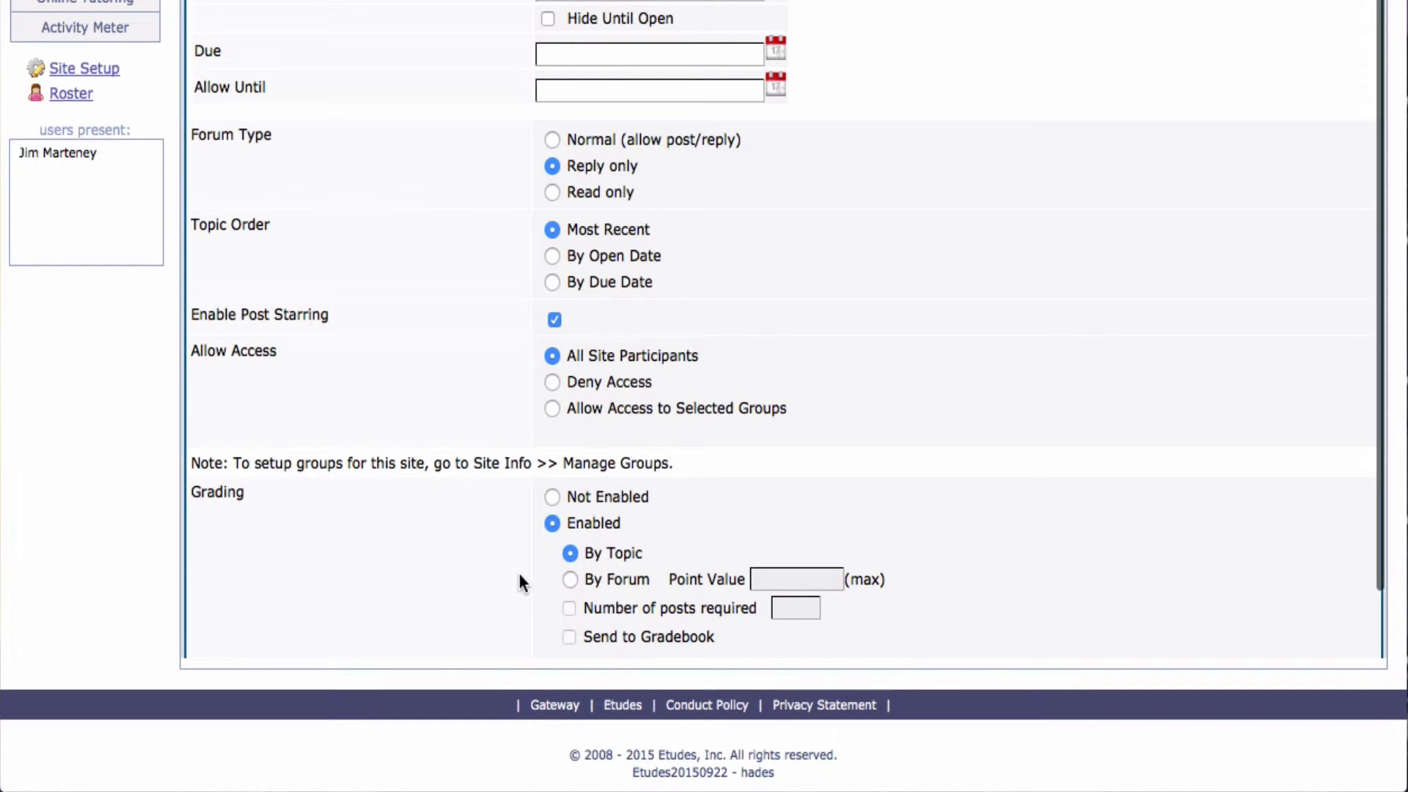
scroll(519, 580, down, 1)
click(570, 515)
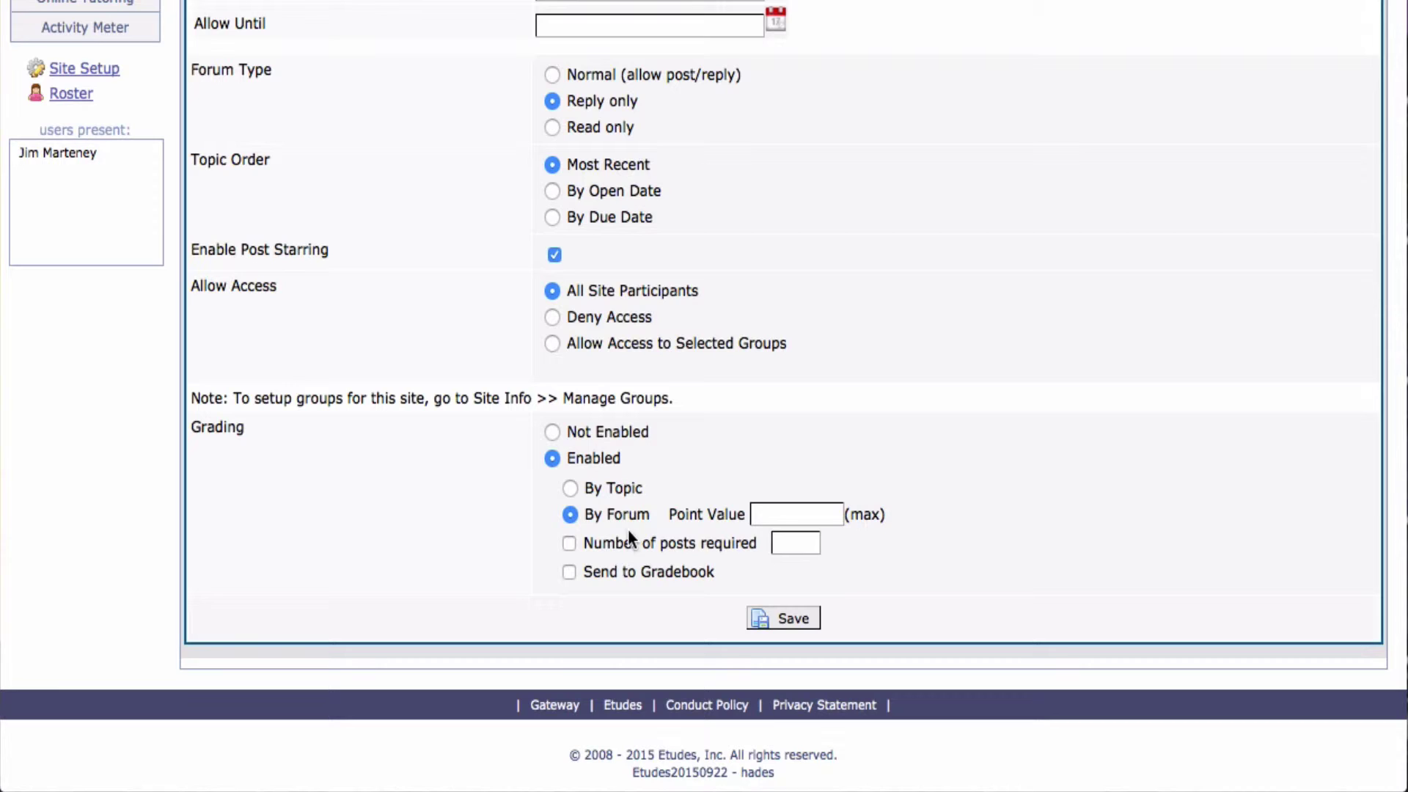
click(760, 514)
text(20)
click(569, 543)
click(788, 543)
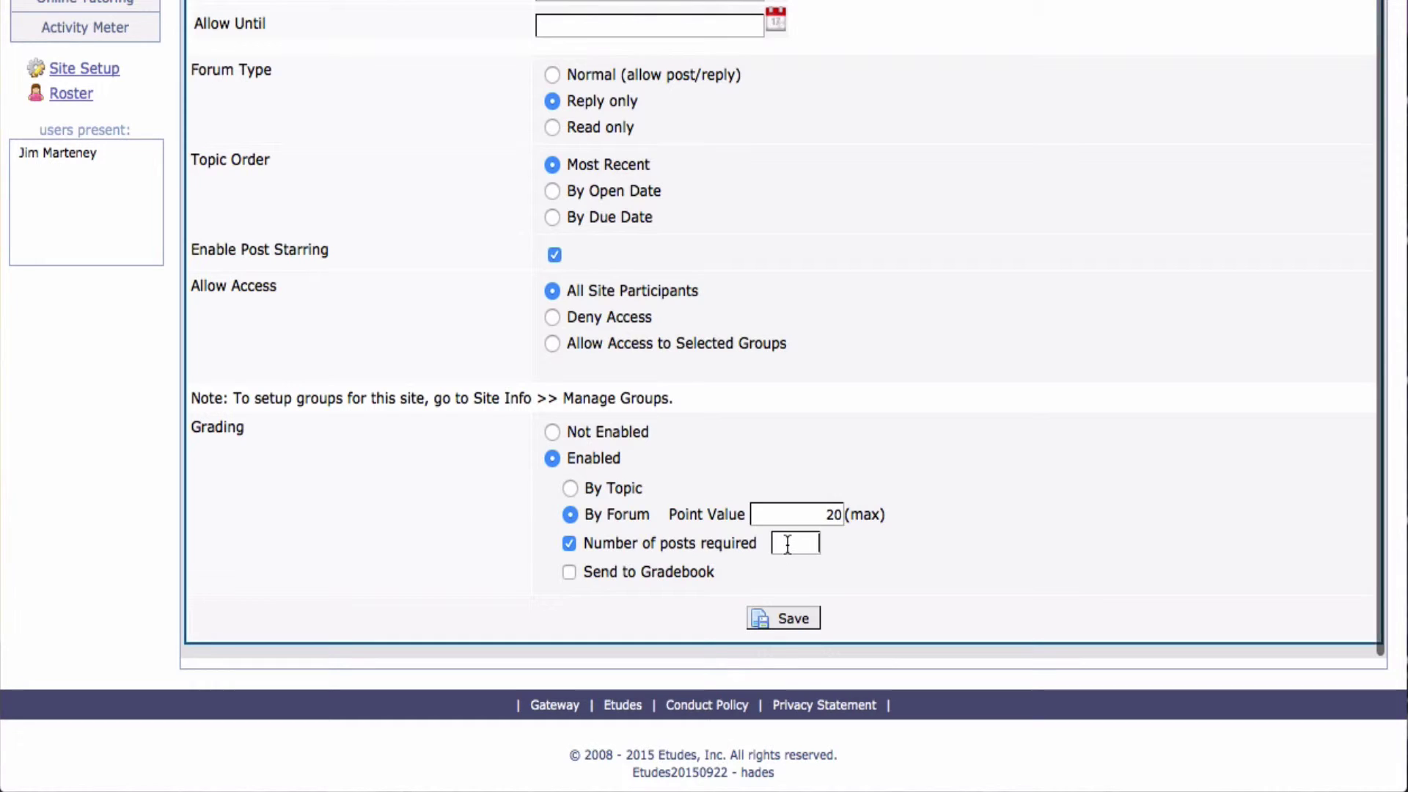
text(3)
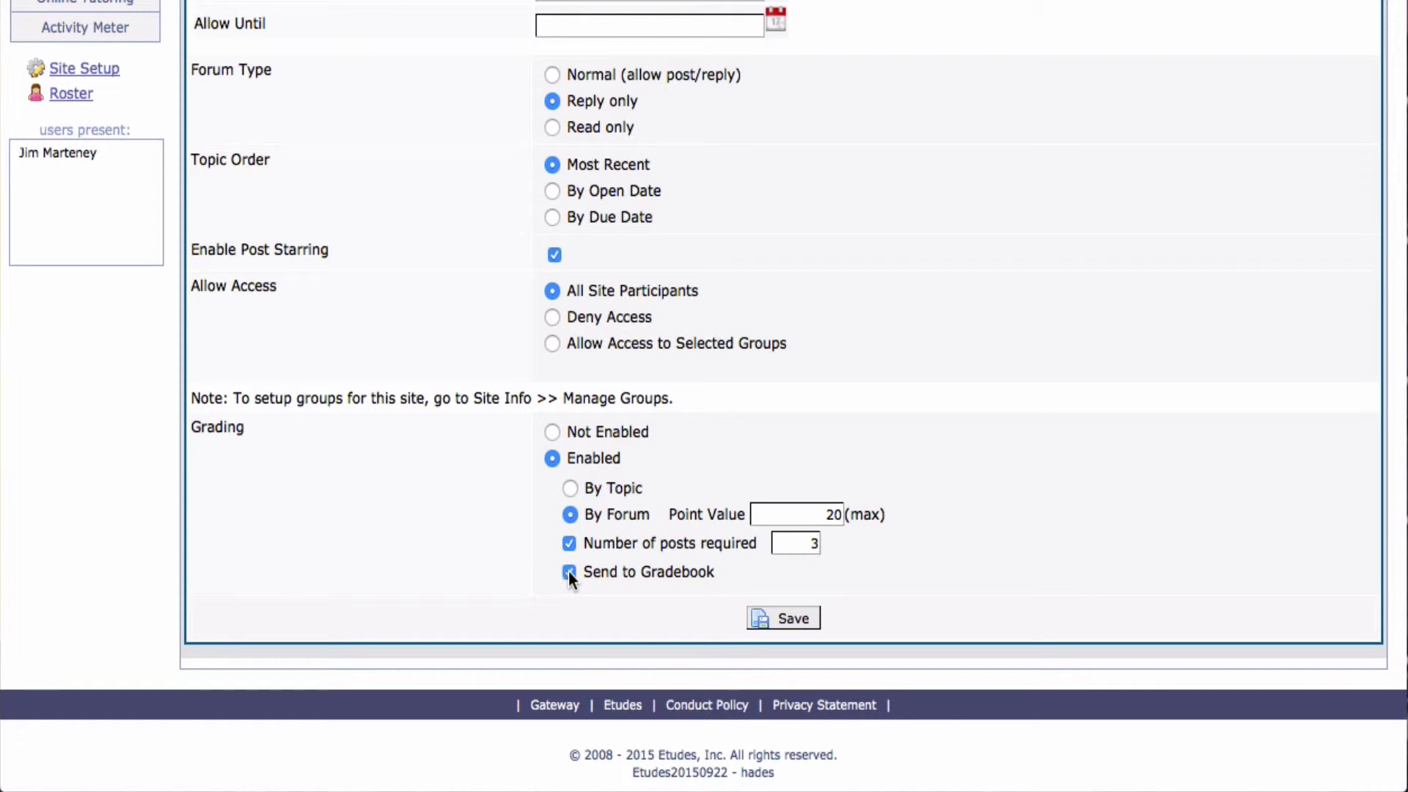
Step: Save the forum, then open Class Introductions from Discussion Home and begin a new topic
click(786, 620)
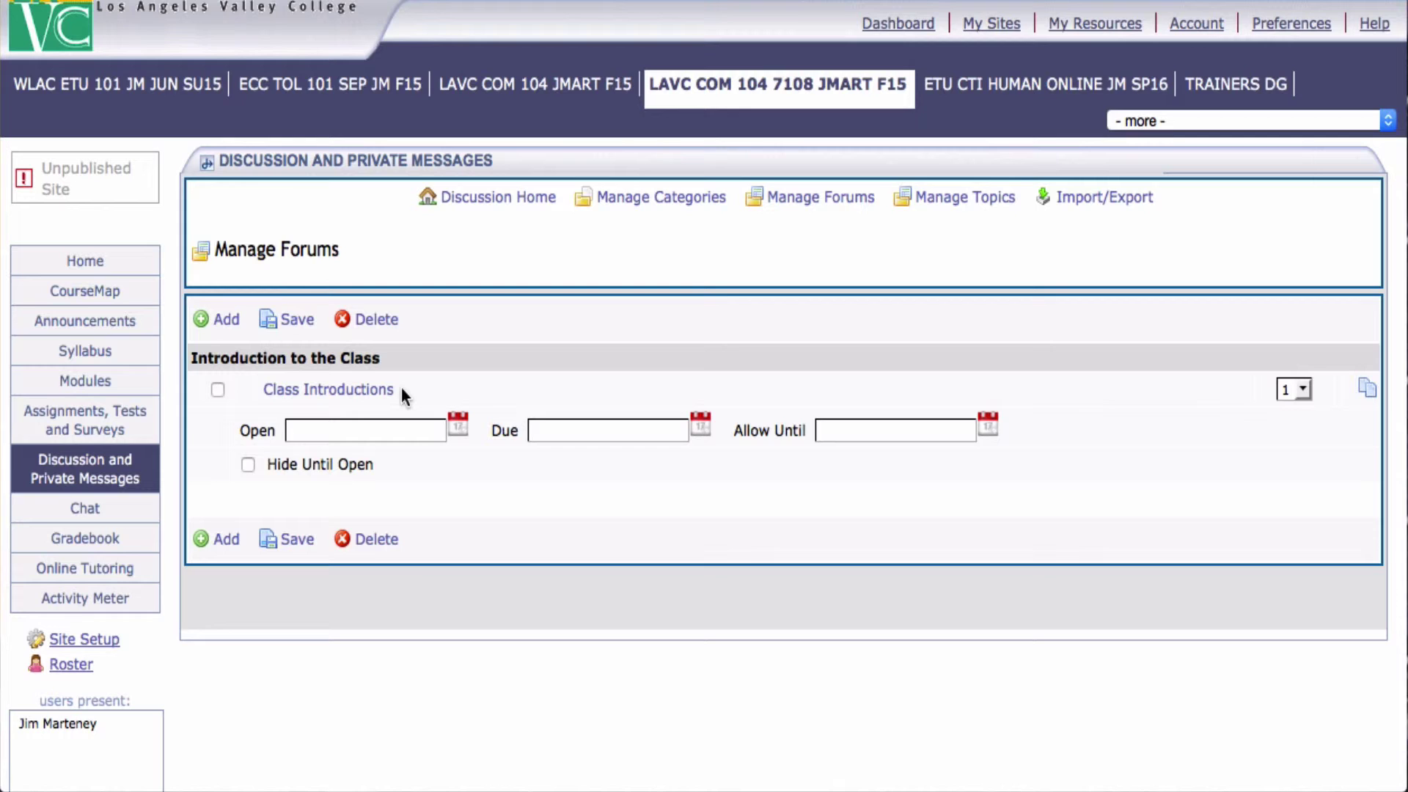
click(476, 198)
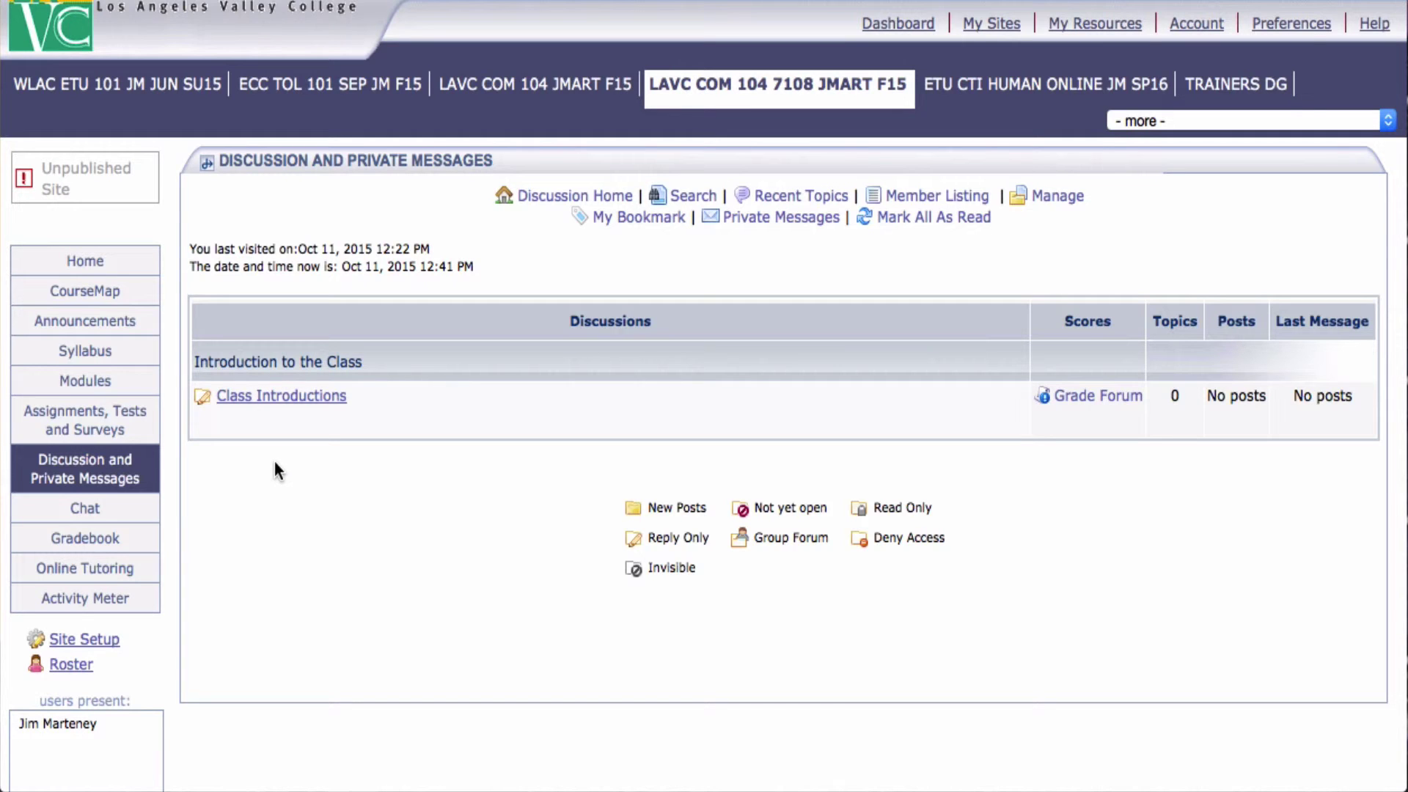
click(277, 399)
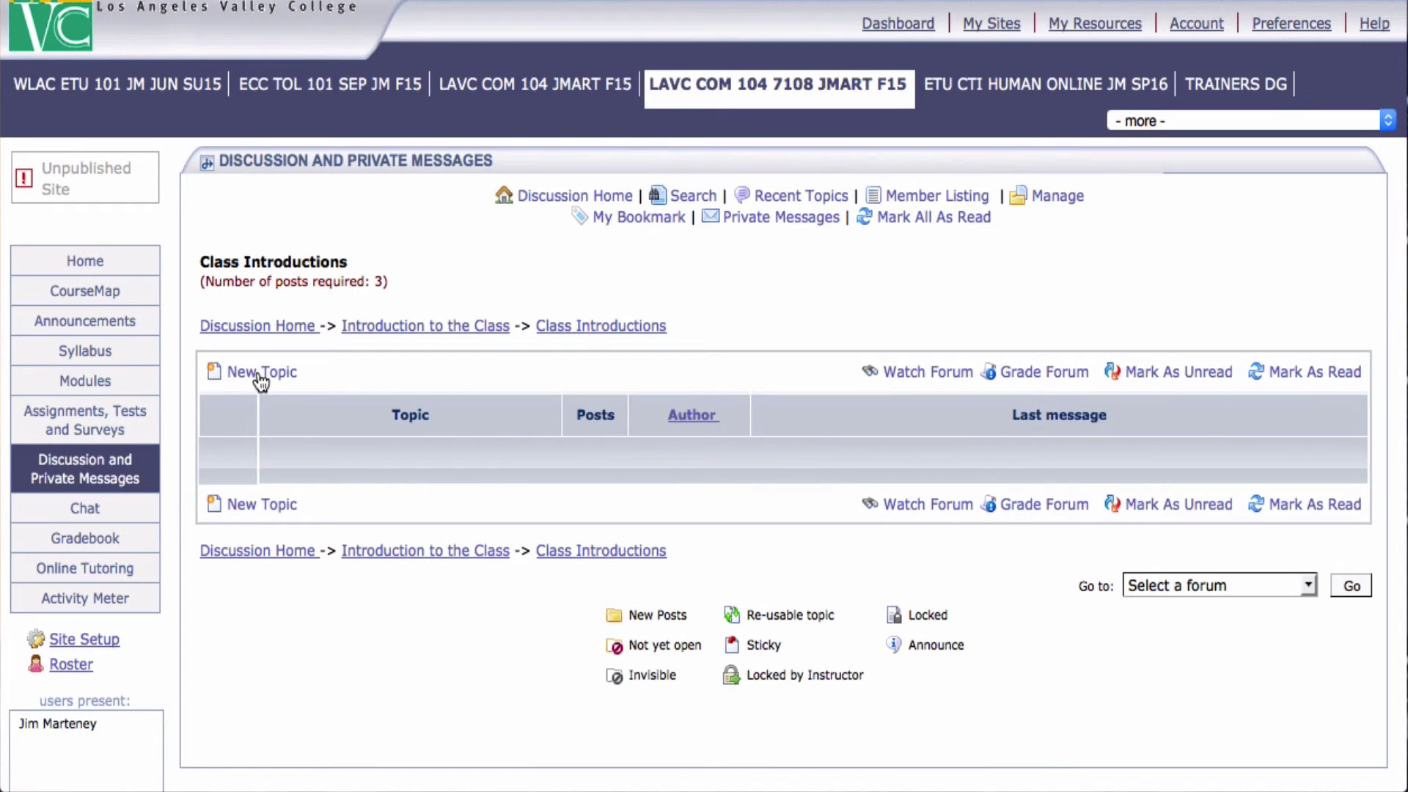
click(257, 372)
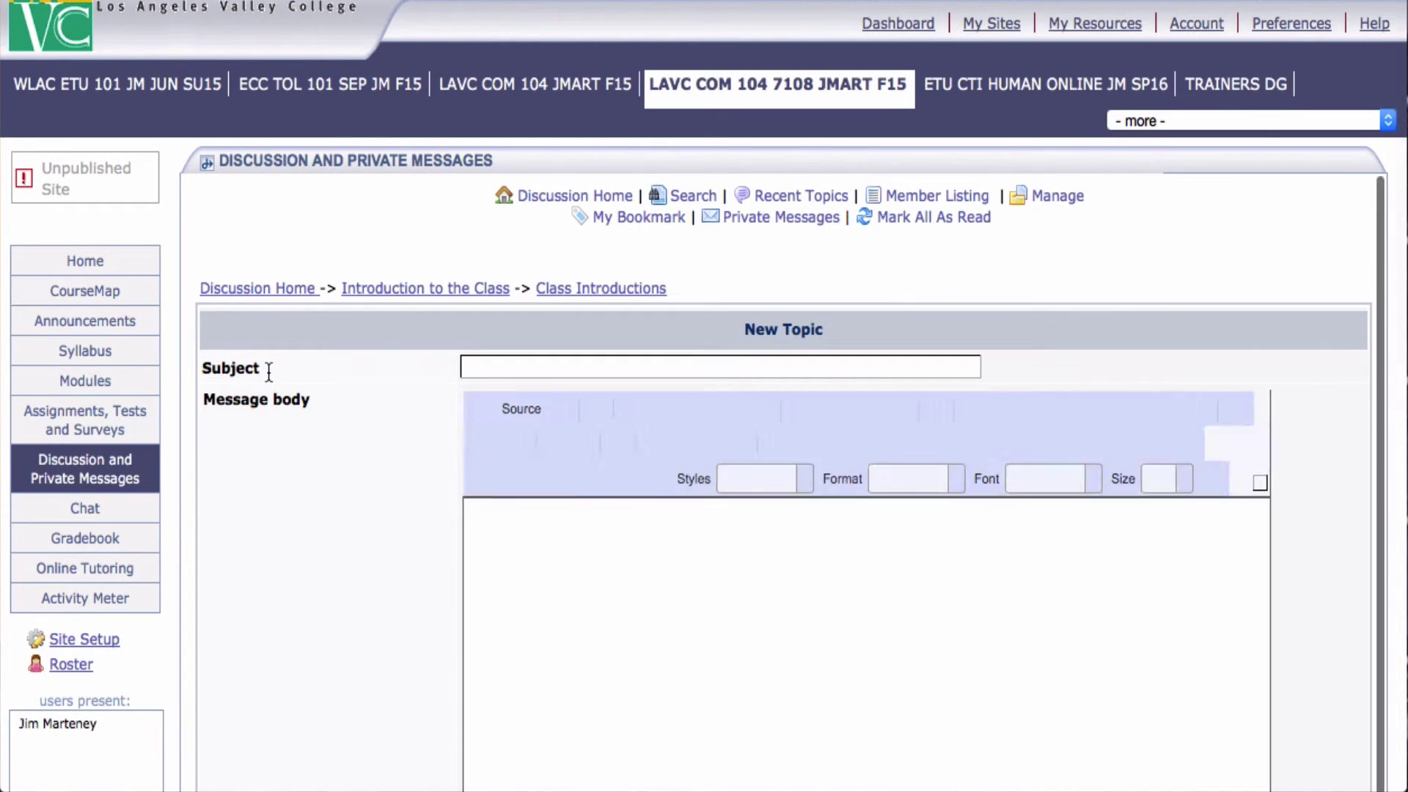
Step: Give the topic the subject 'Introductions' and the message 'Introduce yourself.'
click(468, 366)
text(In)
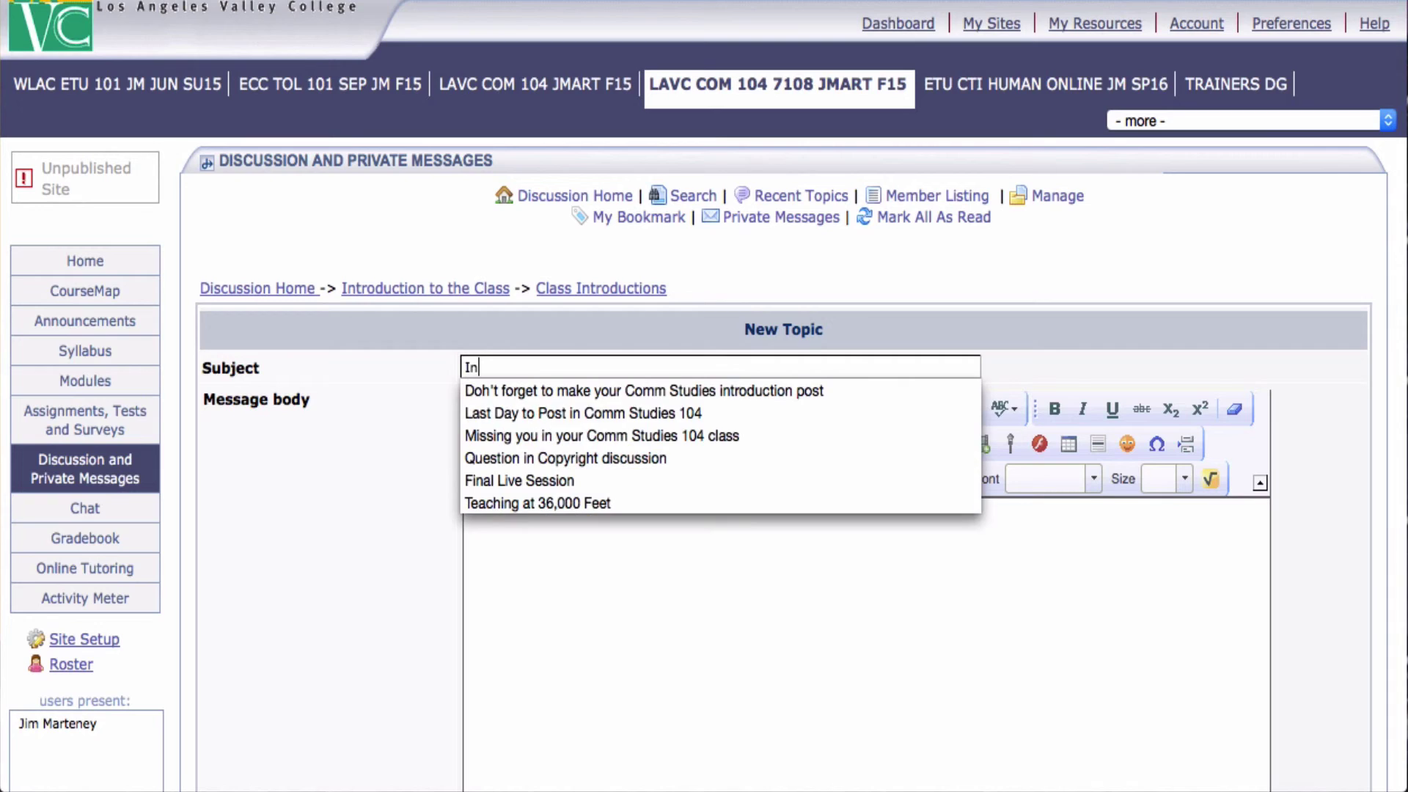
text(troductino)
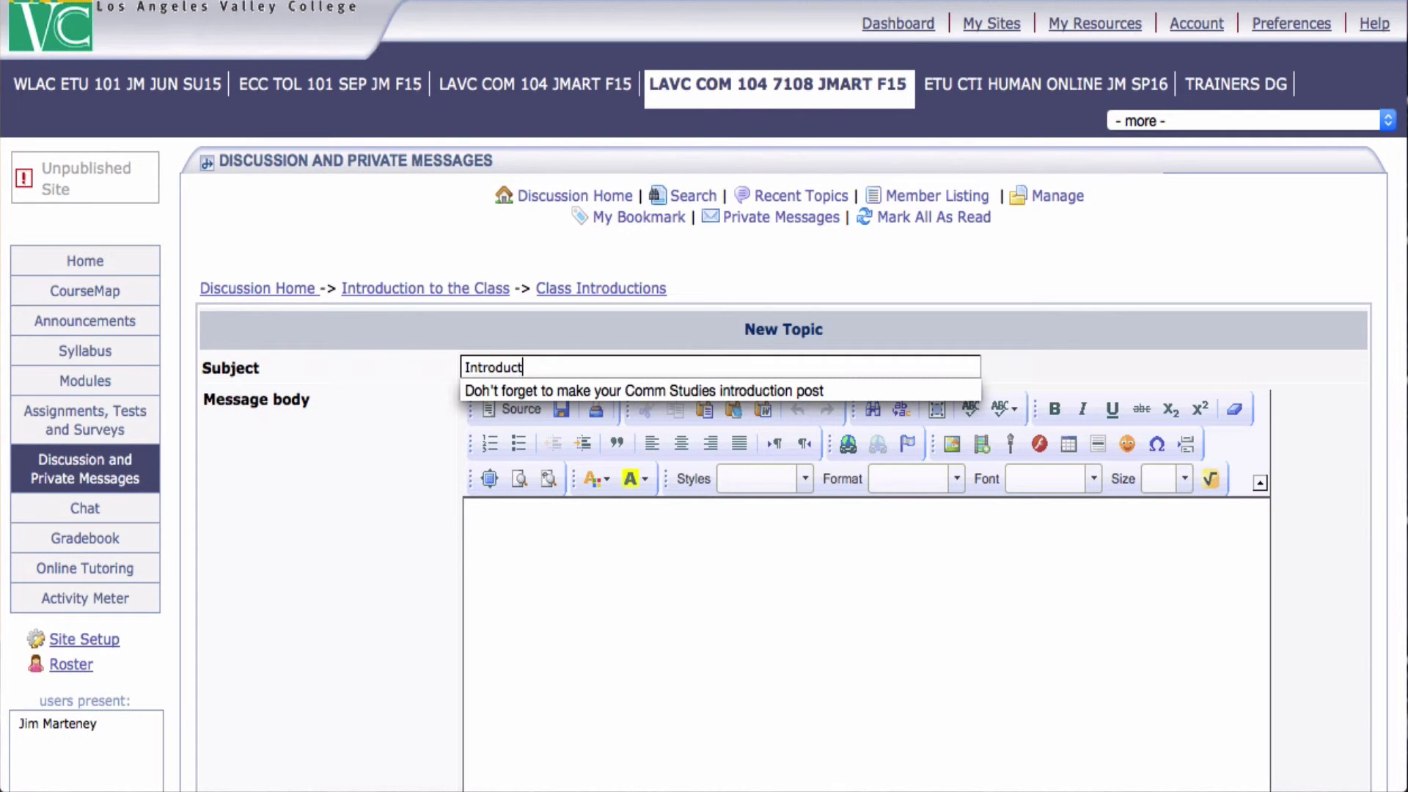
key(BackSpace)
key(BackSpace)
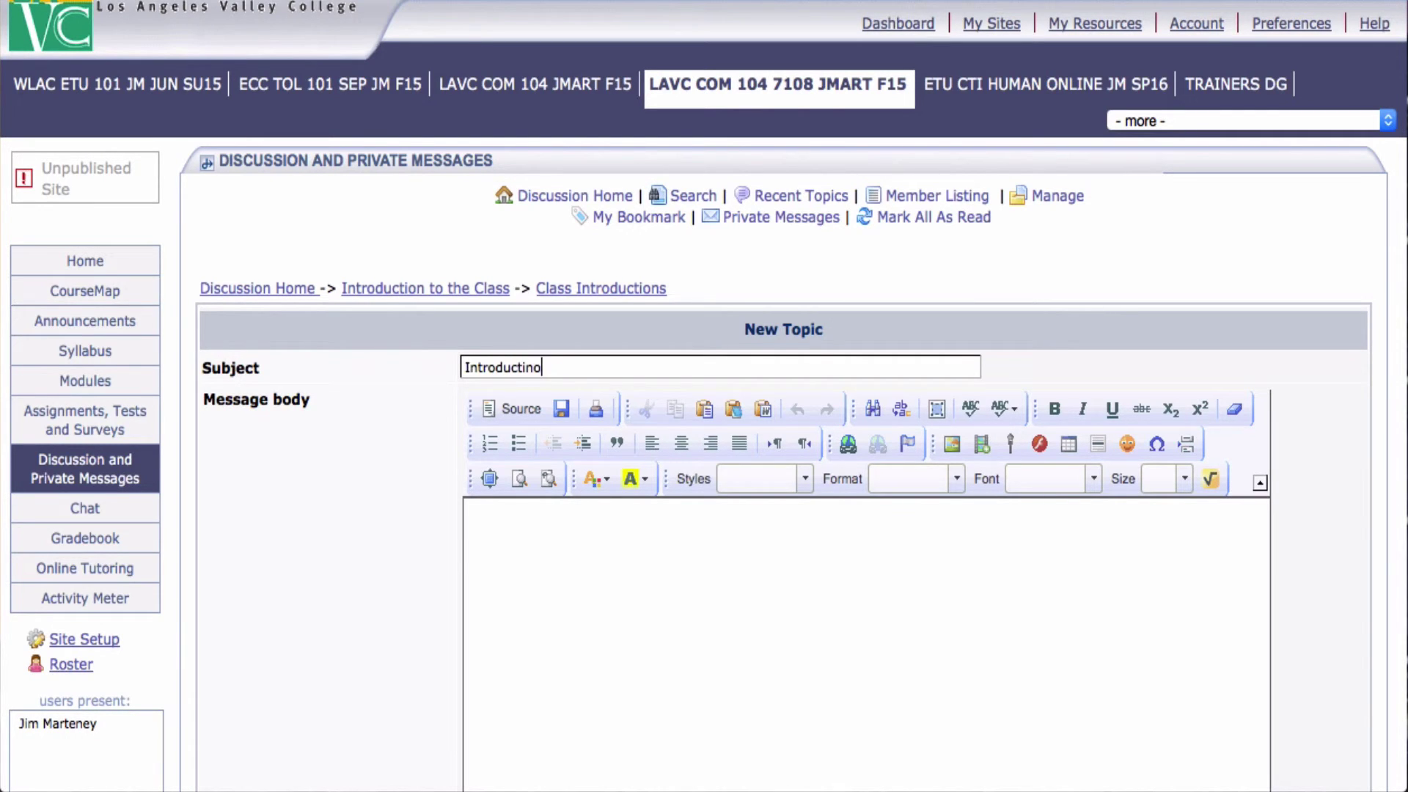
text(on)
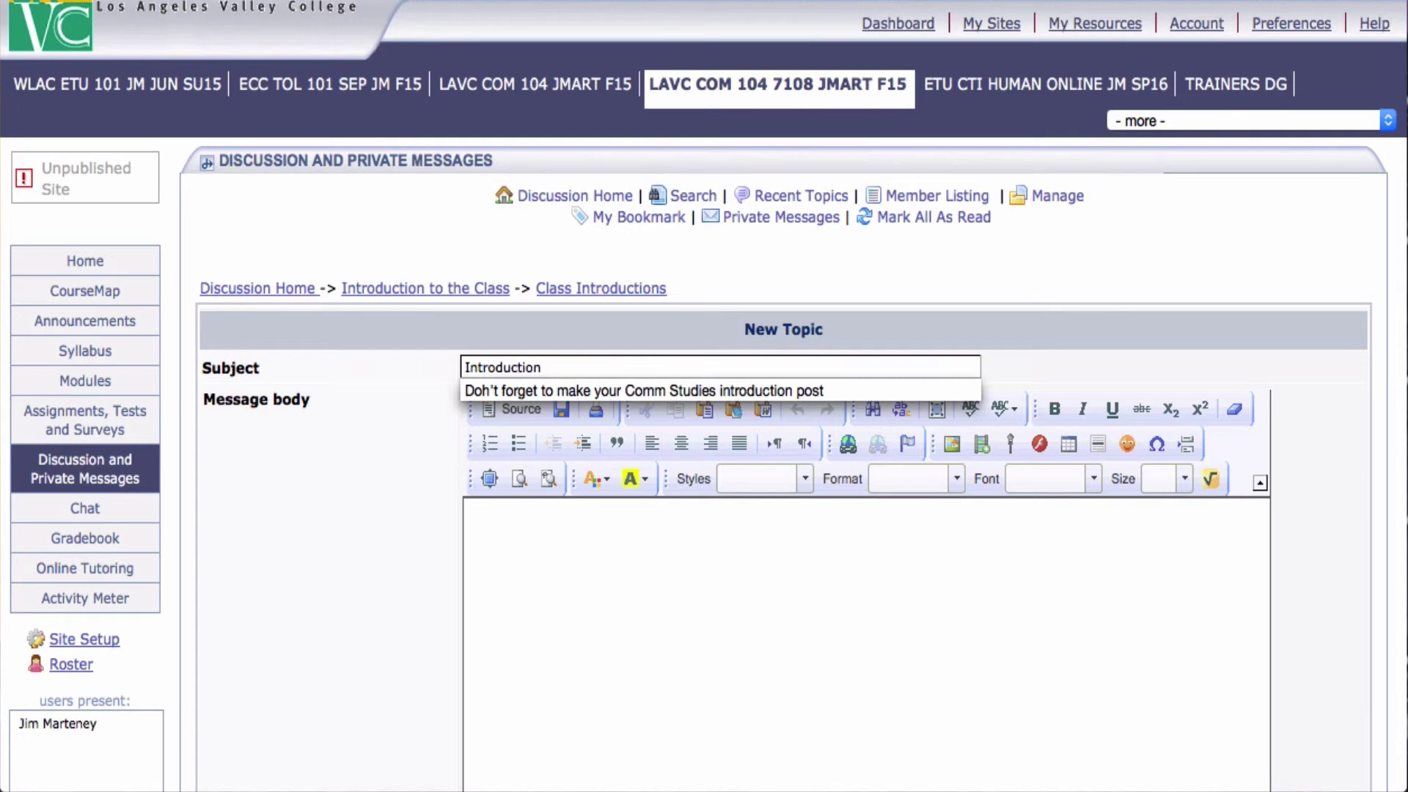
text(s)
click(509, 515)
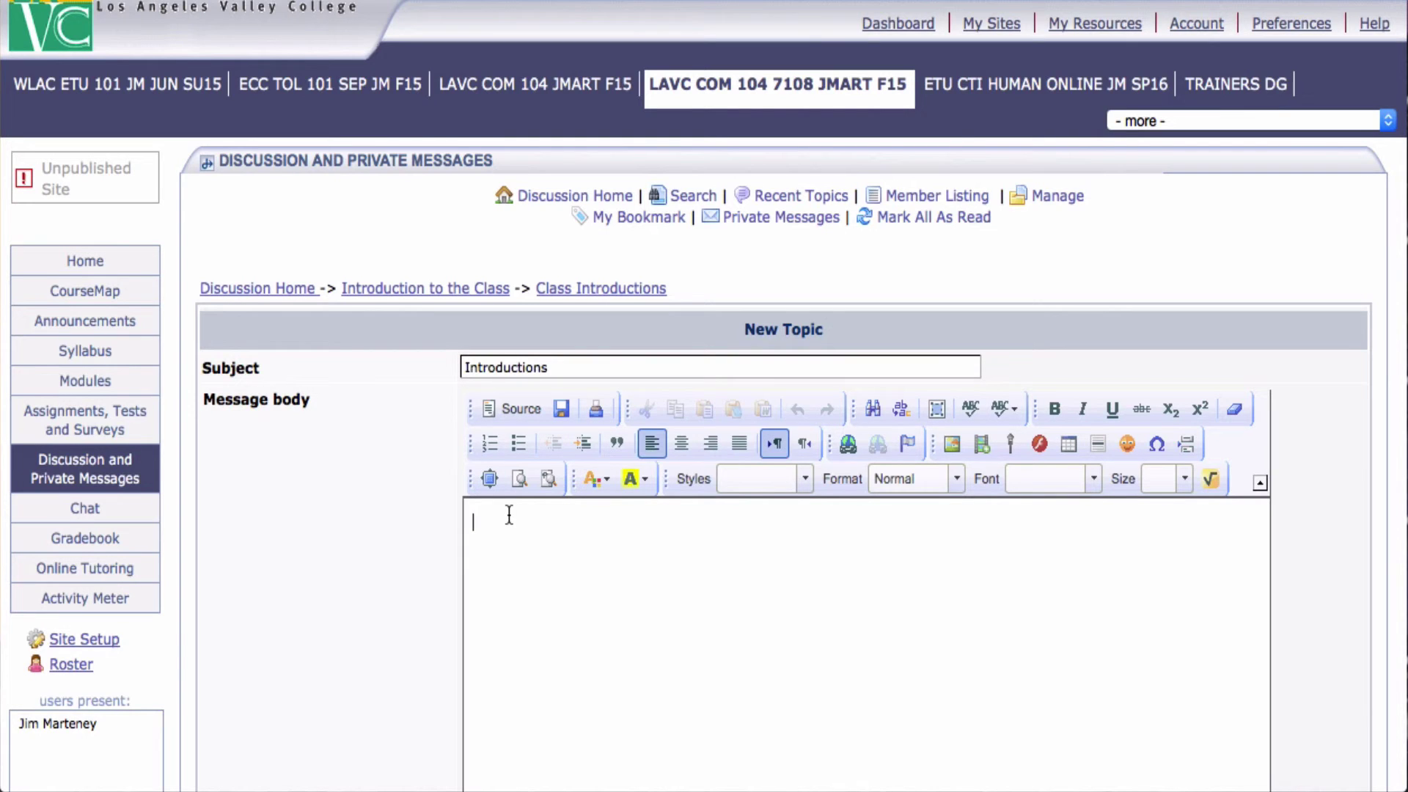
text(INtro)
key(BackSpace)
key(BackSpace)
key(BackSpace)
key(BackSpace)
key(BackSpace)
text(Introduce yourself.)
Step: Mark the topic as reusable with the I'll re-use option
scroll(351, 568, down, 5)
scroll(352, 578, down, 2)
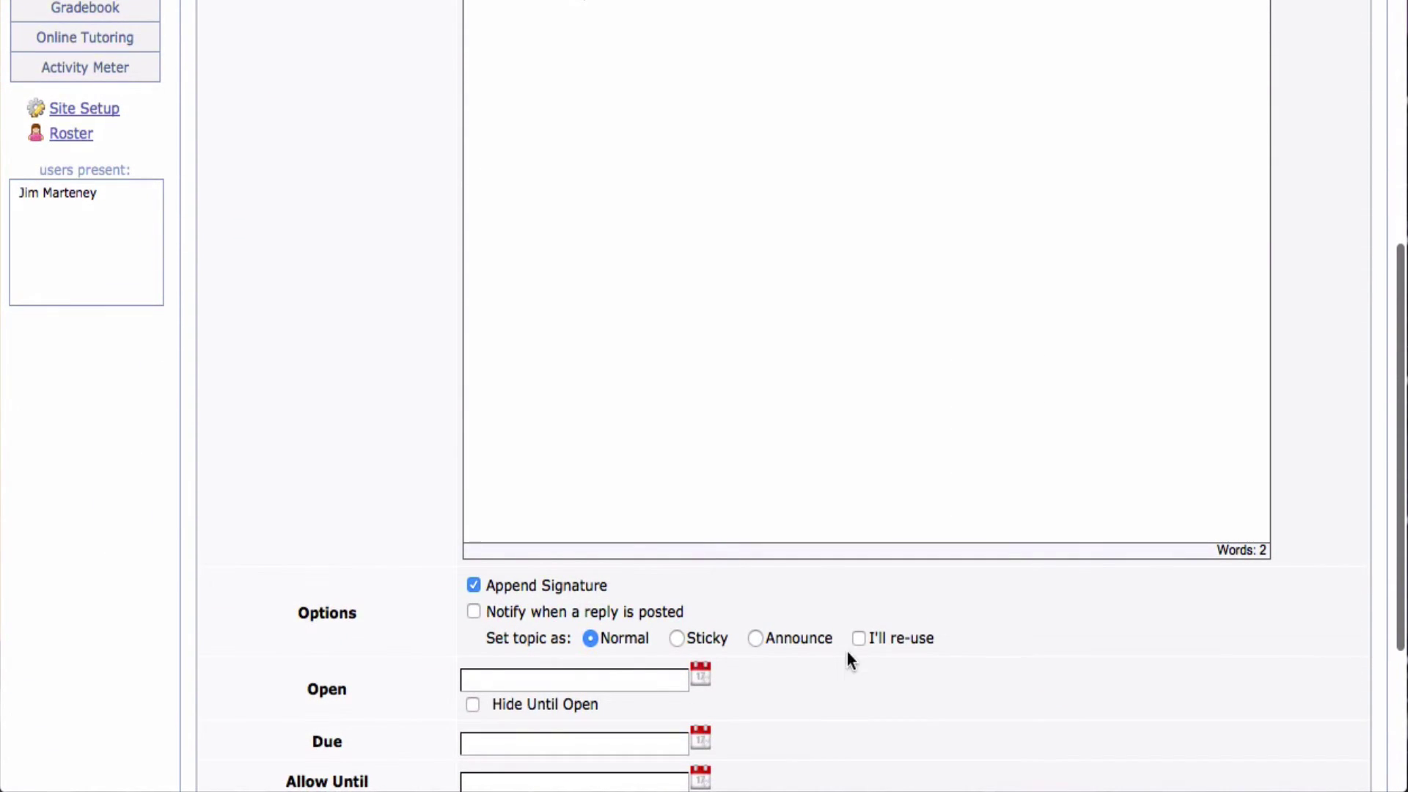
click(859, 639)
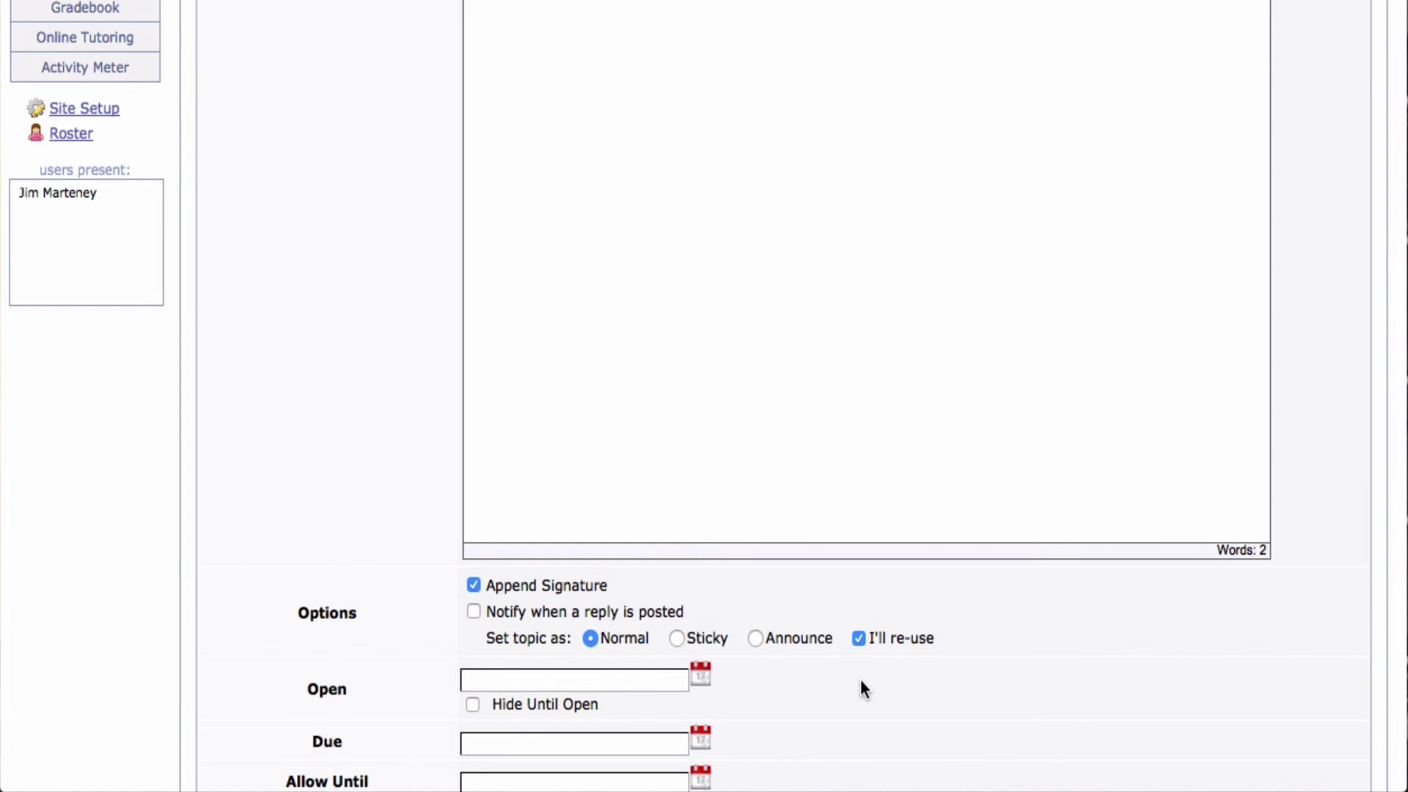
scroll(861, 682, down, 3)
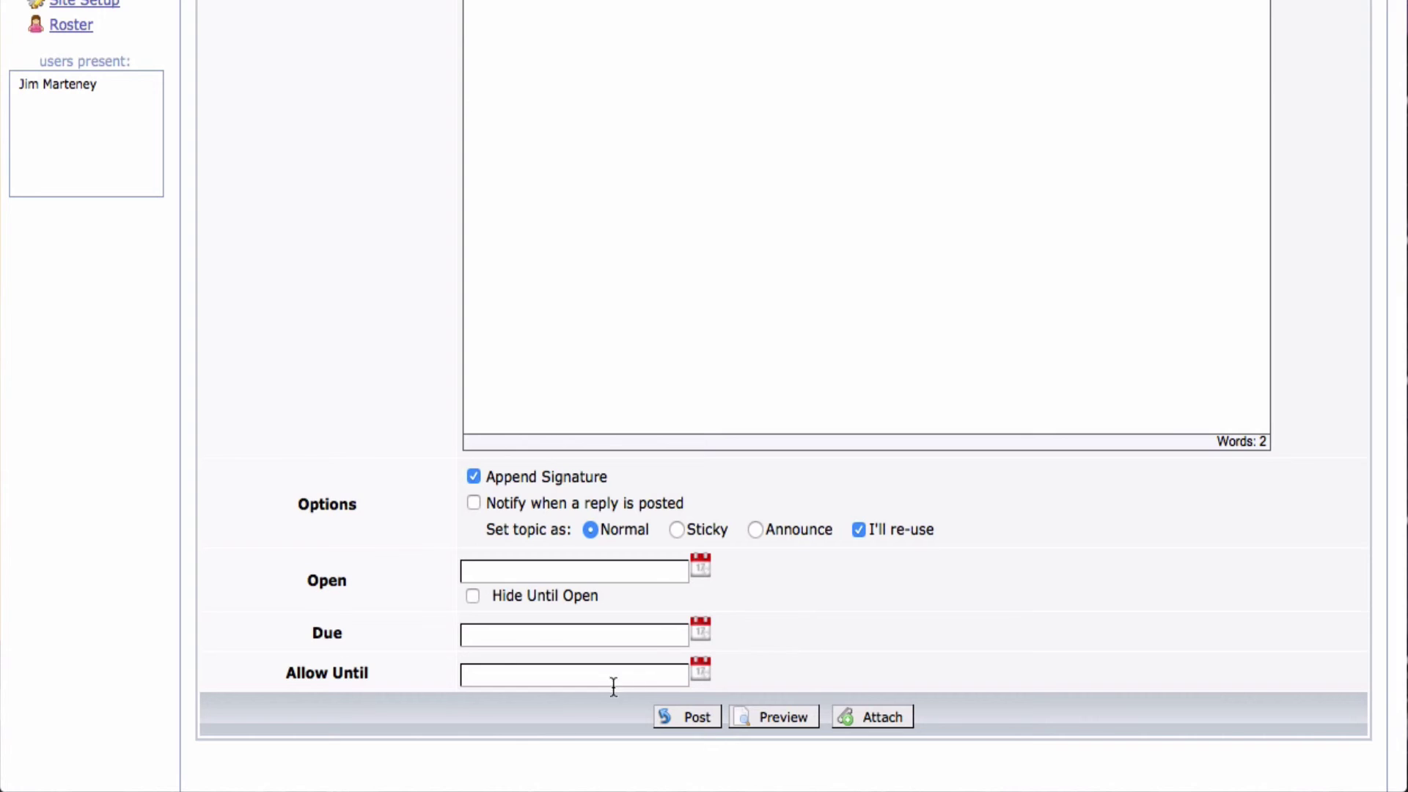
Step: Post the Introductions topic and go back to Discussion Home
click(694, 716)
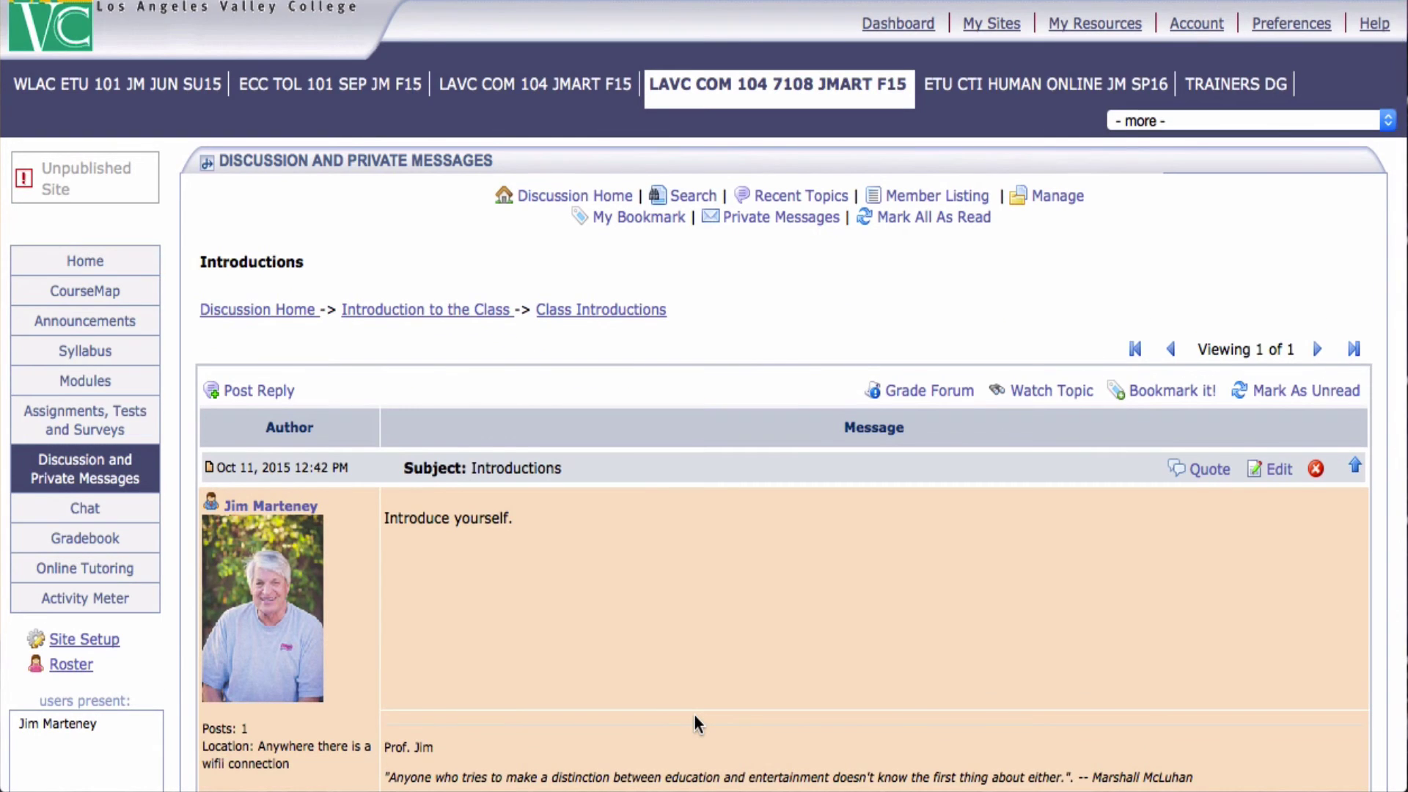
scroll(694, 714, down, 5)
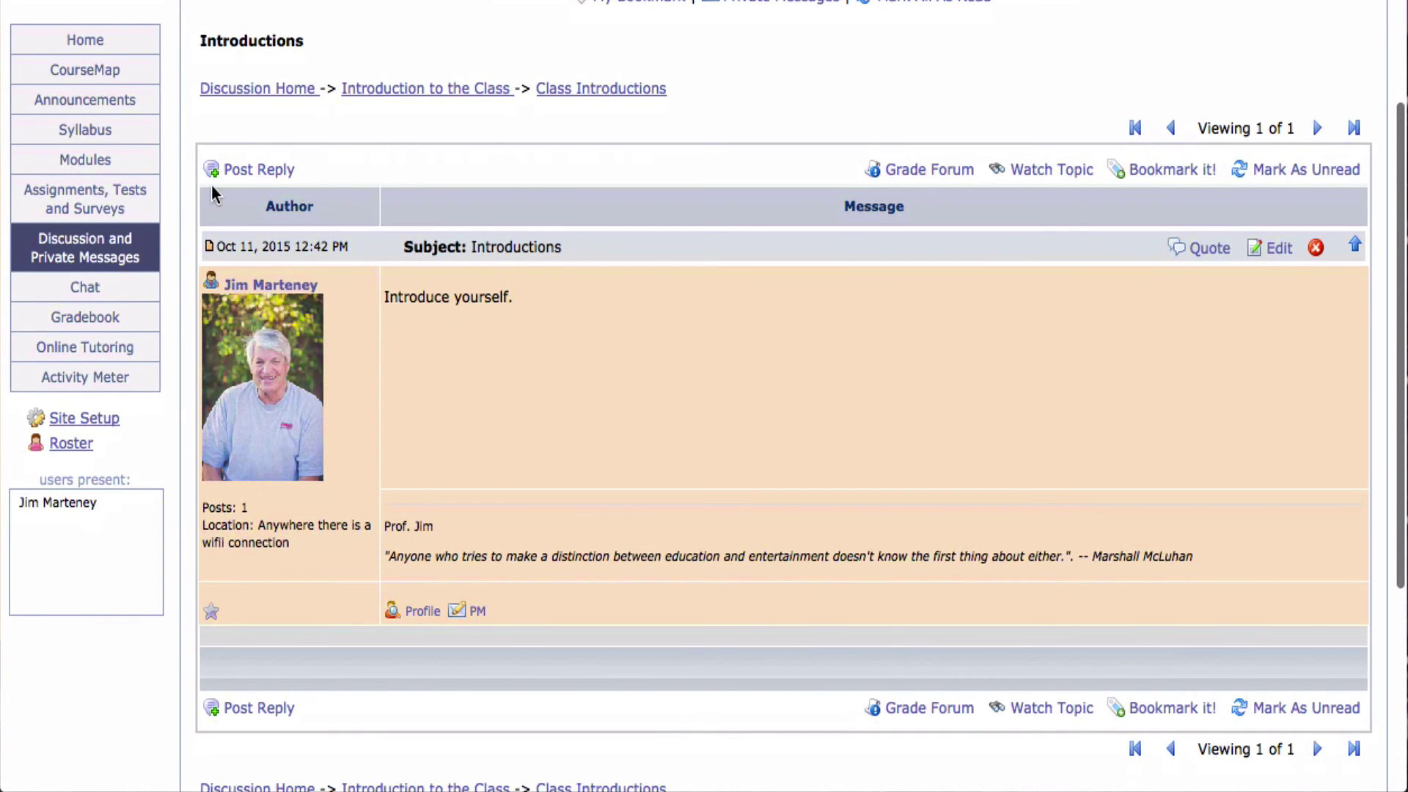
click(240, 88)
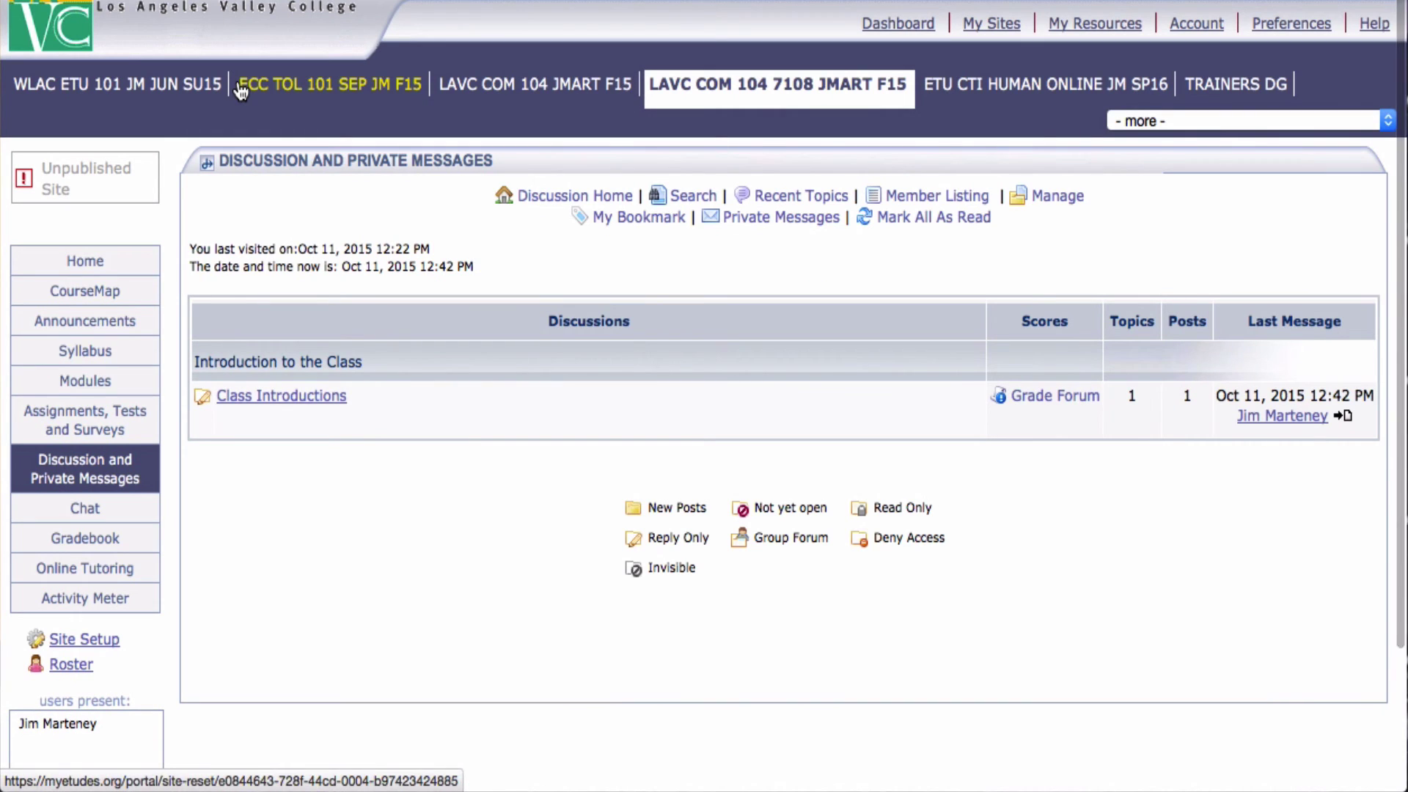